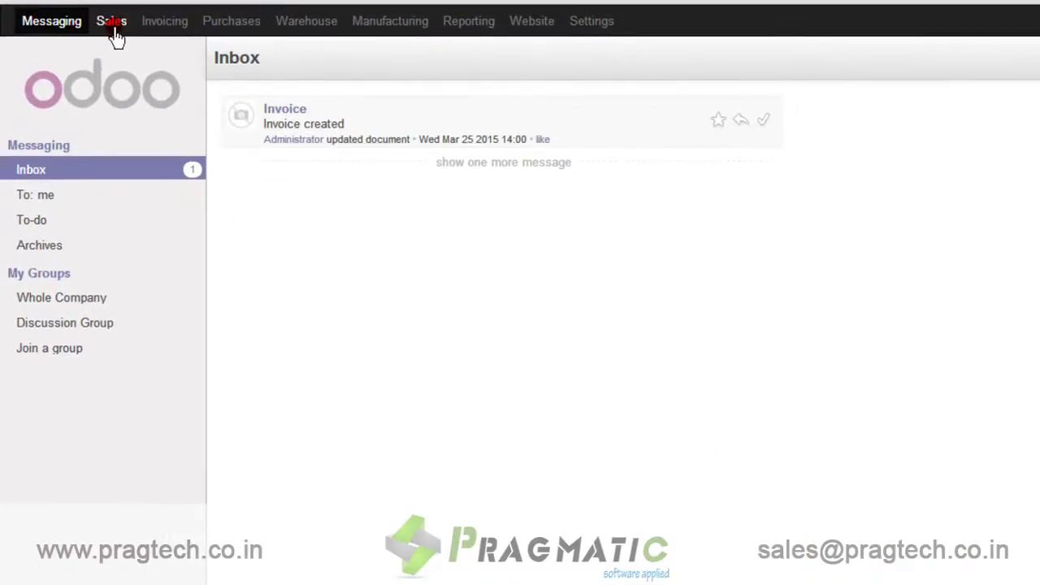
Open the Water Cooler among the rental products in Sales and review its rental information
{"action": "left_click", "coordinate": [114, 24]}
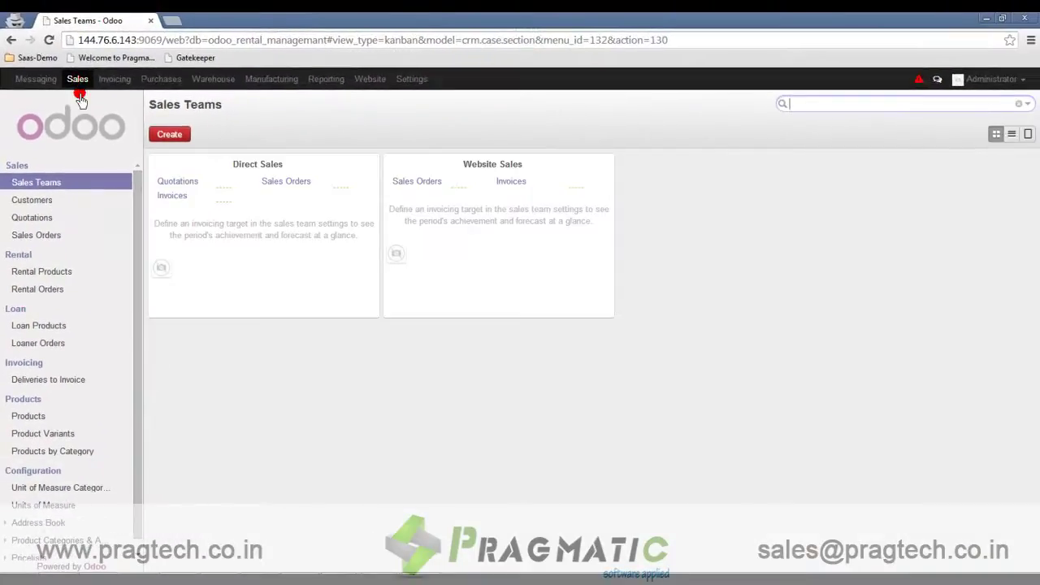
{"action": "left_click", "coordinate": [33, 274]}
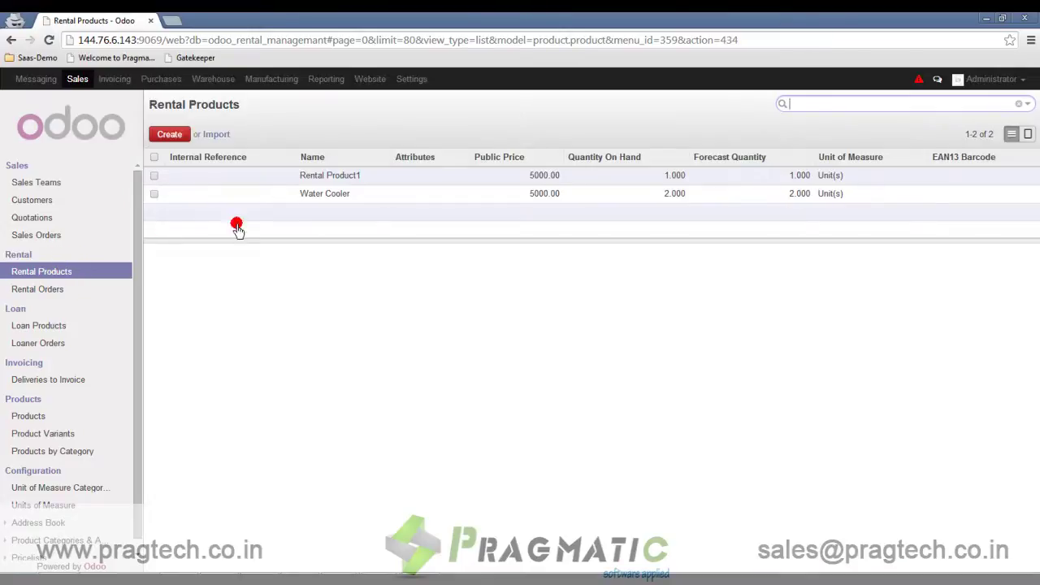
{"action": "left_click", "coordinate": [307, 195]}
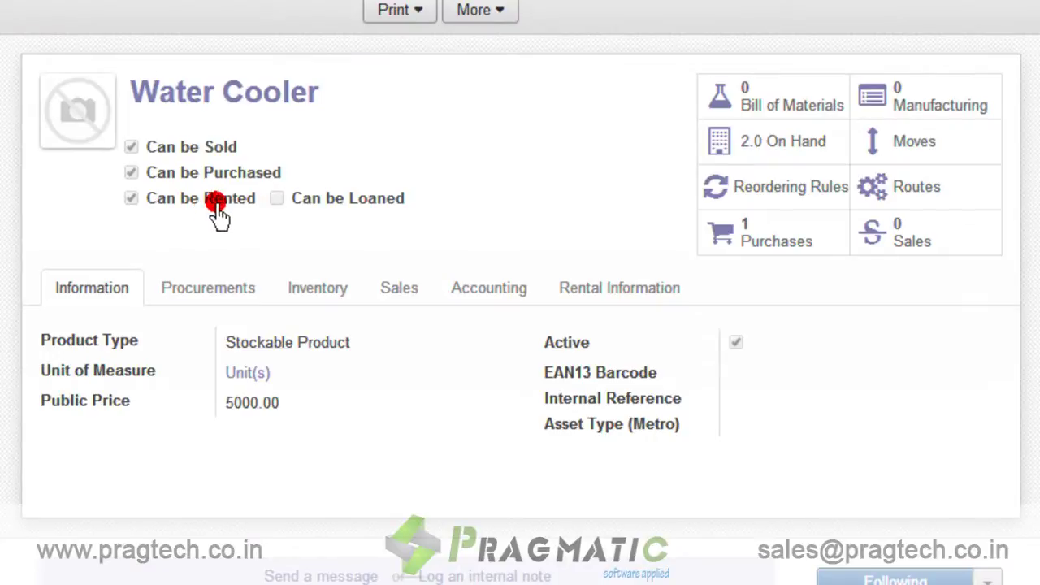
{"action": "left_click", "coordinate": [609, 294]}
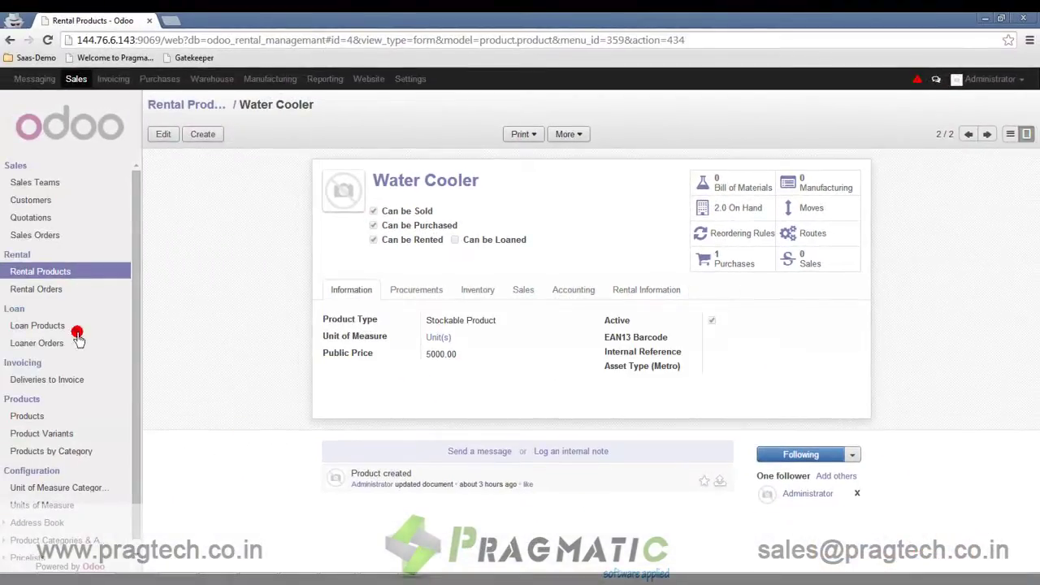
Open the draft rental order for editing and check its initial terms of 6, keeping the billing frequency at 1
{"action": "left_click", "coordinate": [62, 294]}
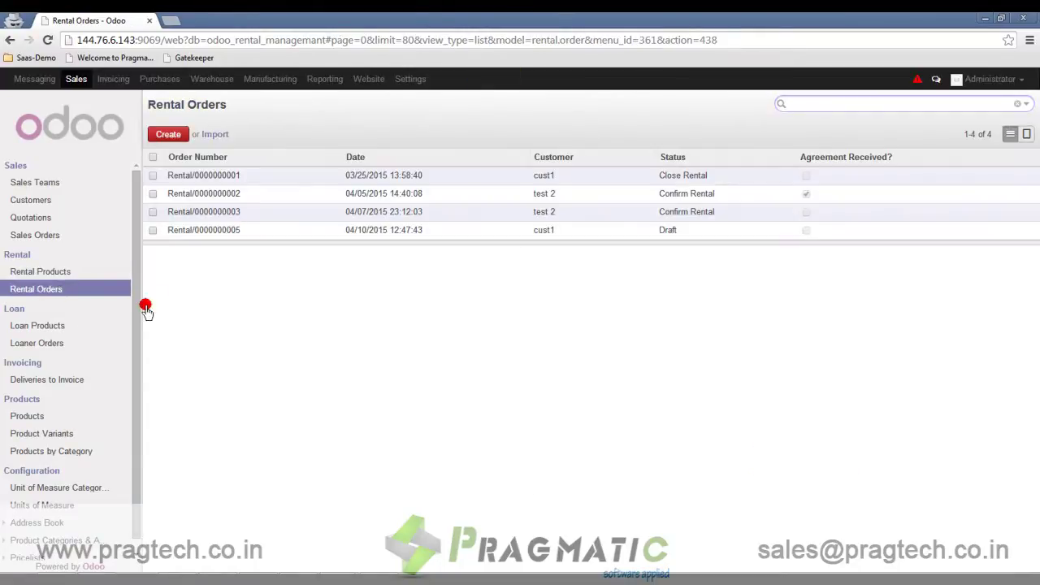
{"action": "left_click", "coordinate": [184, 232]}
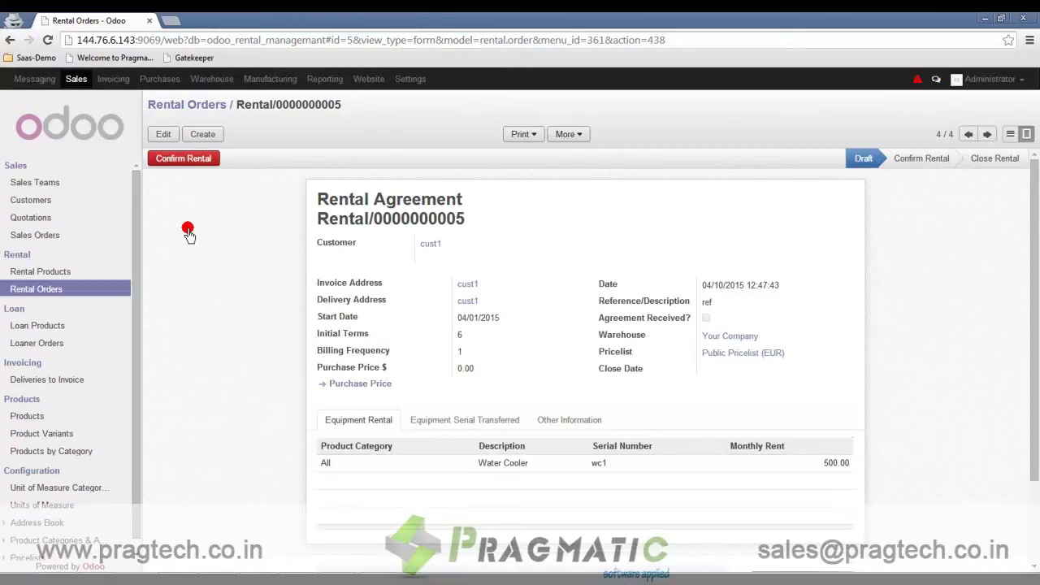
{"action": "left_click", "coordinate": [163, 134]}
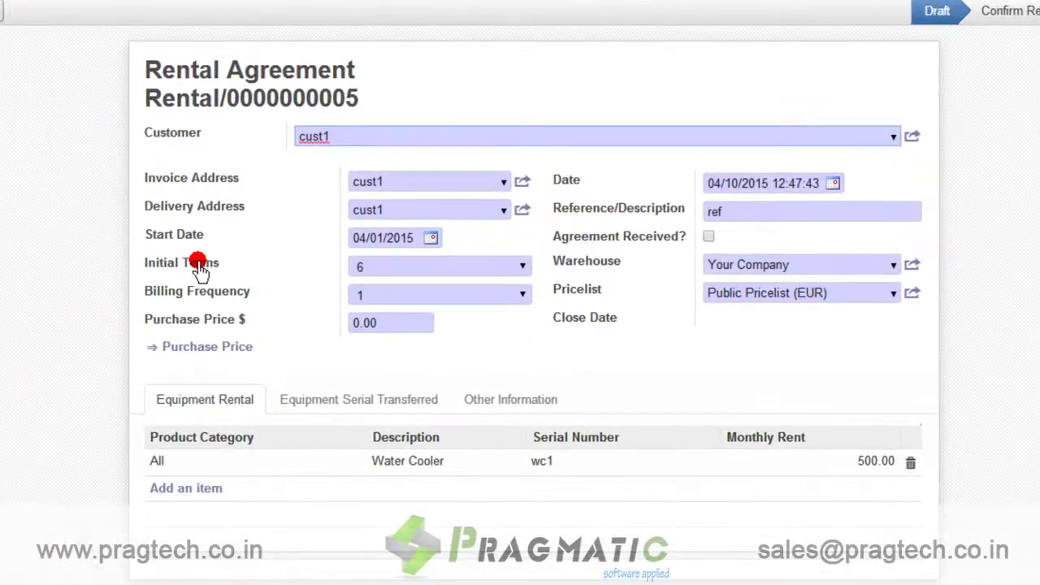
{"action": "left_click", "coordinate": [372, 266]}
{"action": "left_click", "coordinate": [371, 266]}
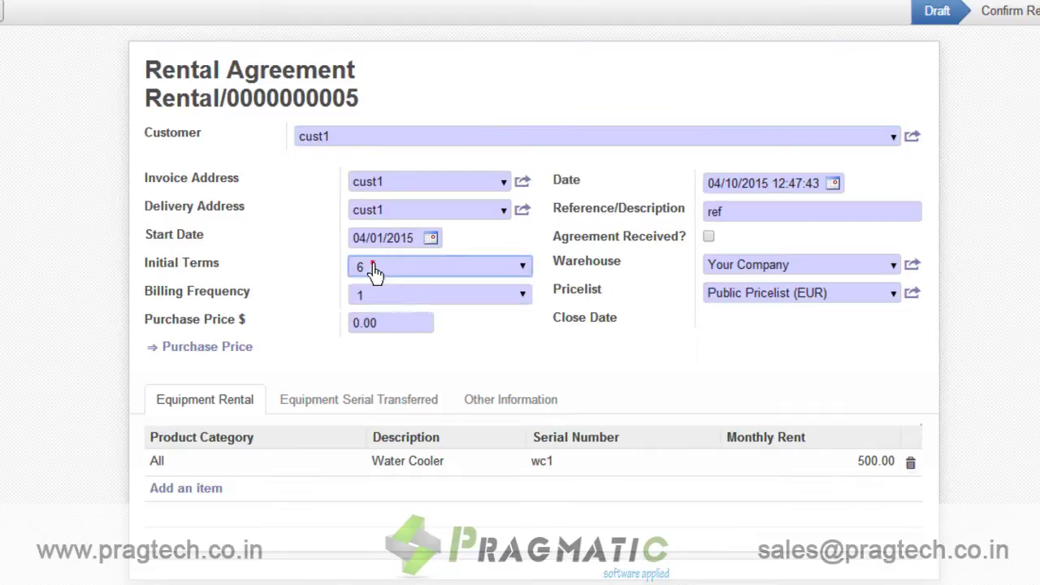
{"action": "left_click", "coordinate": [359, 296]}
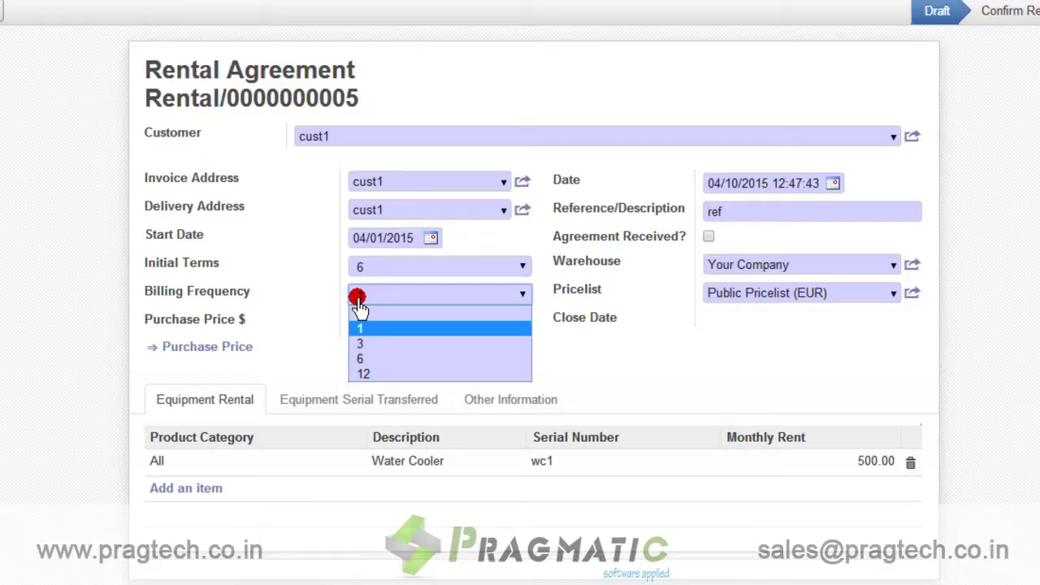
{"action": "key", "text": "Return"}
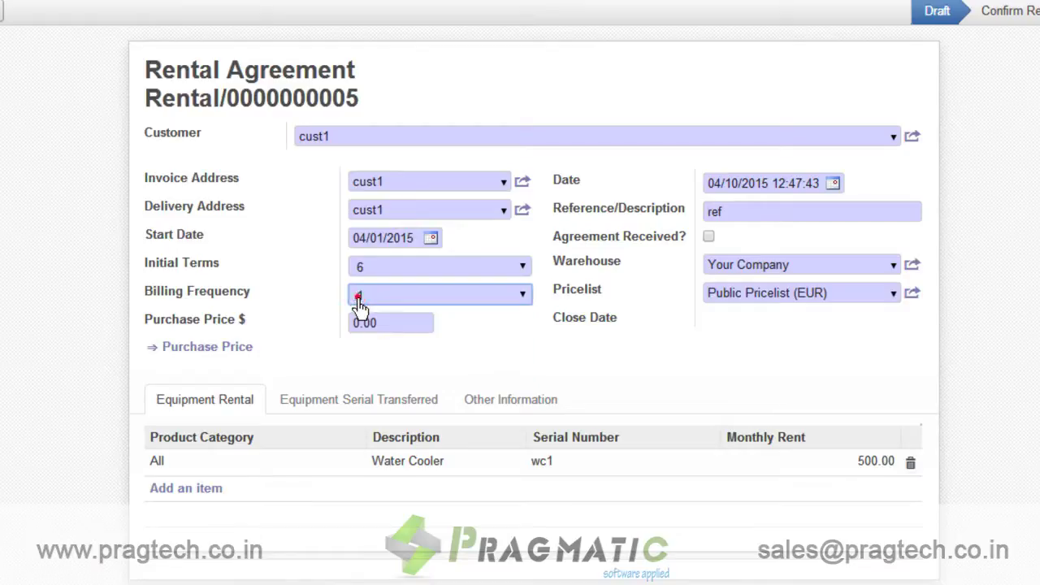
Save the Water Cooler rental line together with the order and confirm the rental
{"action": "left_click", "coordinate": [252, 470]}
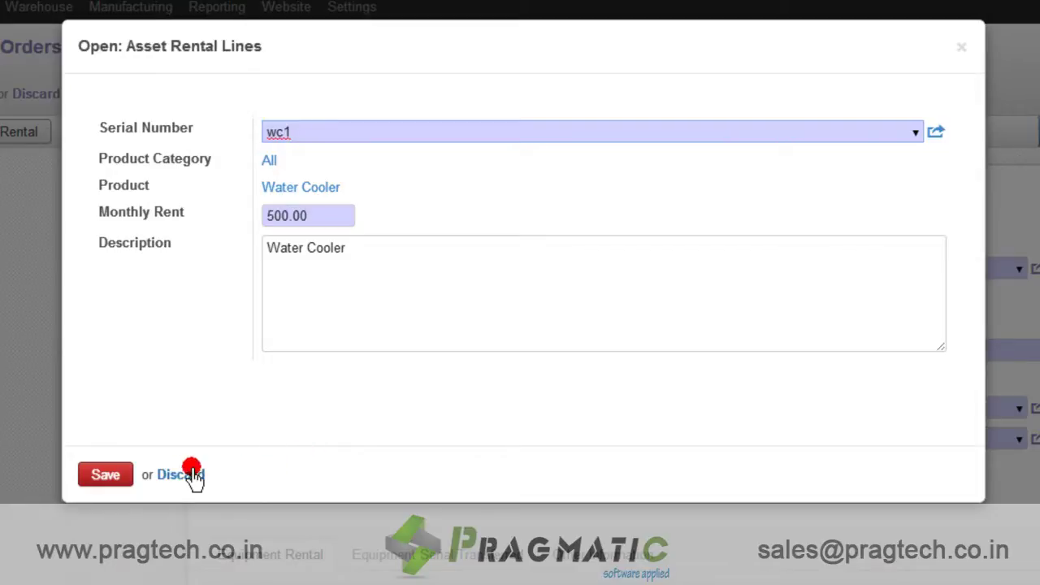
{"action": "left_click", "coordinate": [121, 475]}
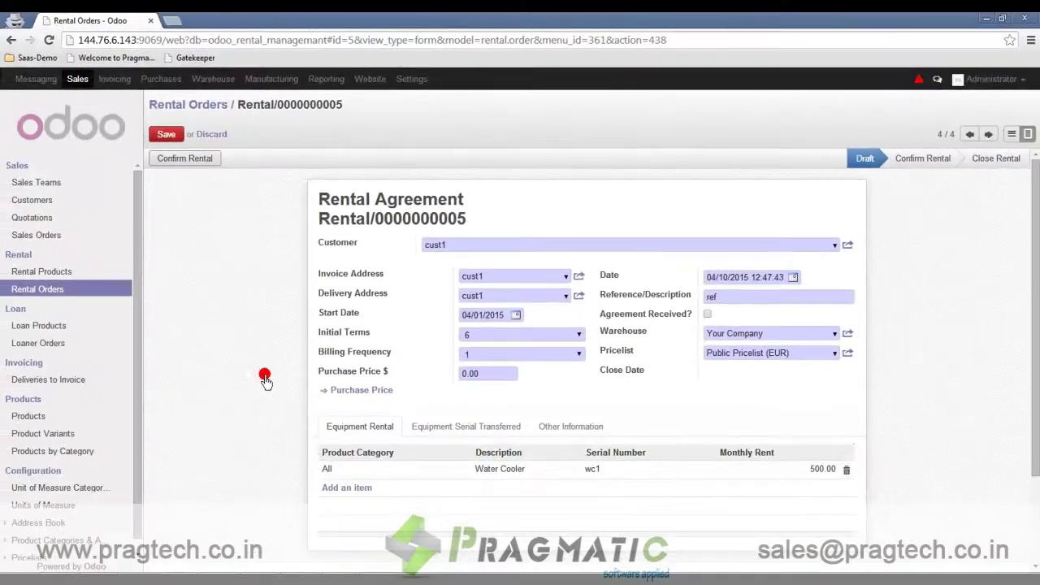
{"action": "left_click", "coordinate": [166, 134]}
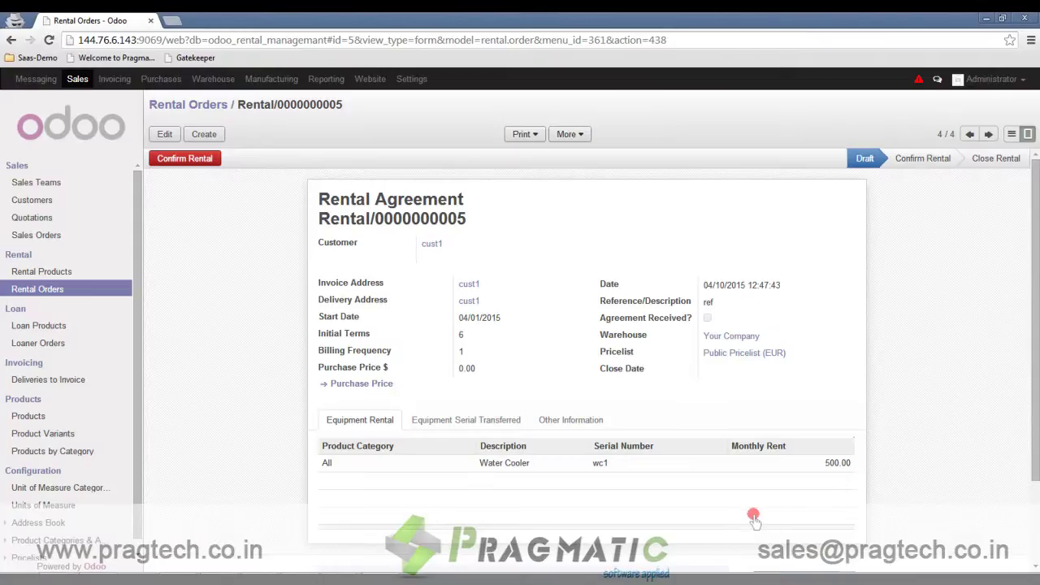
{"action": "left_click", "coordinate": [203, 161]}
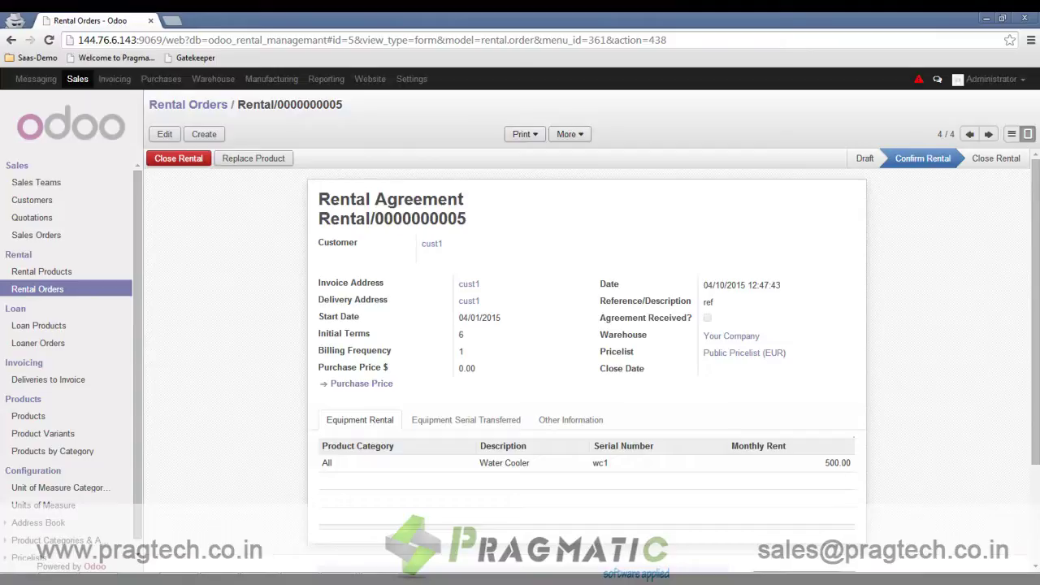
Examine the invoicing subscription linked to the confirmed rental order and return to its equipment rental lines
{"action": "left_click", "coordinate": [555, 424]}
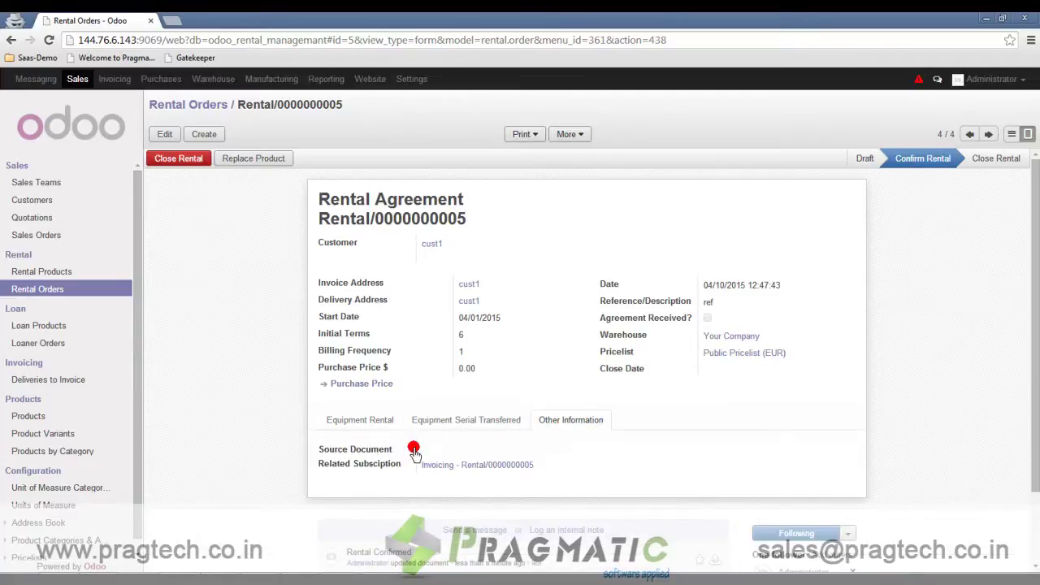
{"action": "left_click", "coordinate": [474, 467]}
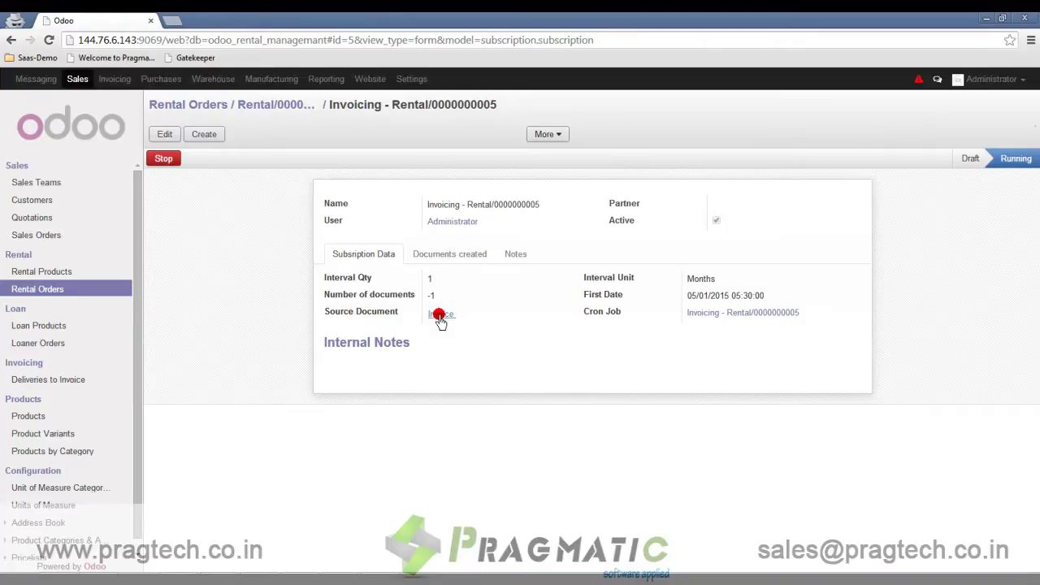
{"action": "left_click", "coordinate": [283, 106]}
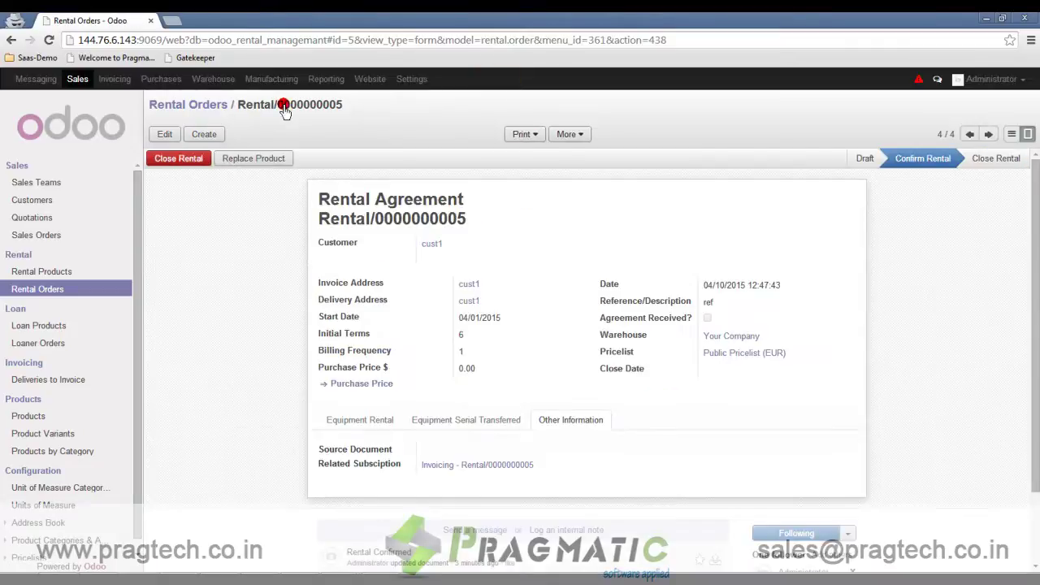
{"action": "left_click", "coordinate": [360, 420]}
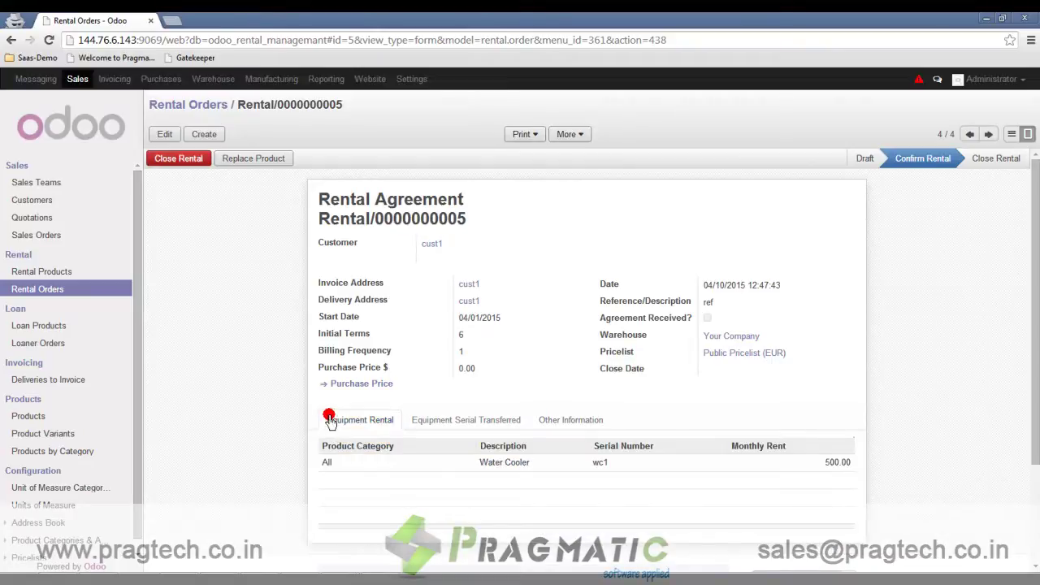
Open the rental's draft delivery order in Warehouse, mark it as to do, and transfer the Water Cooler with serial number wc1
{"action": "left_click", "coordinate": [218, 79]}
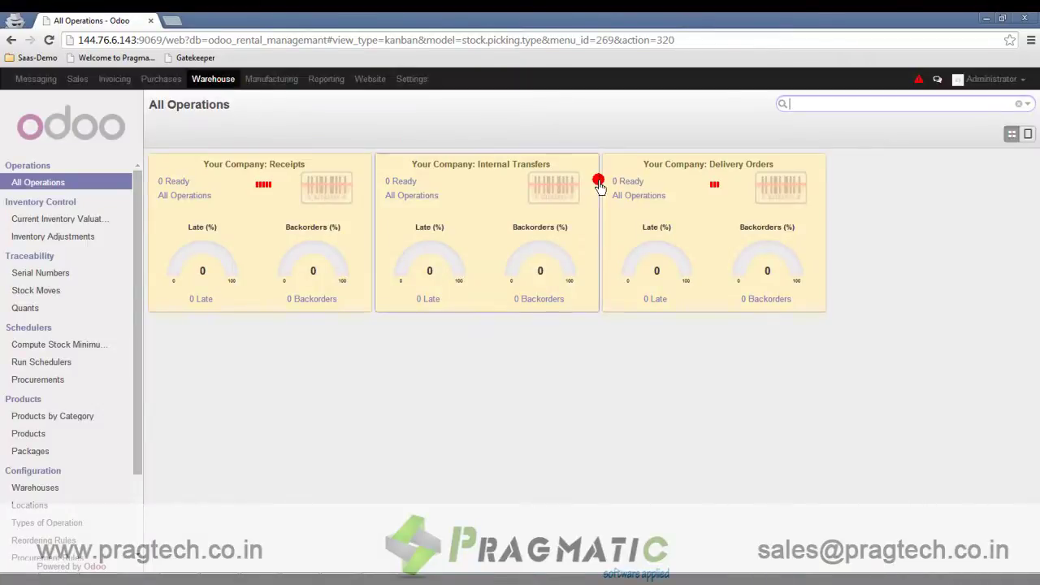
{"action": "left_click", "coordinate": [635, 196]}
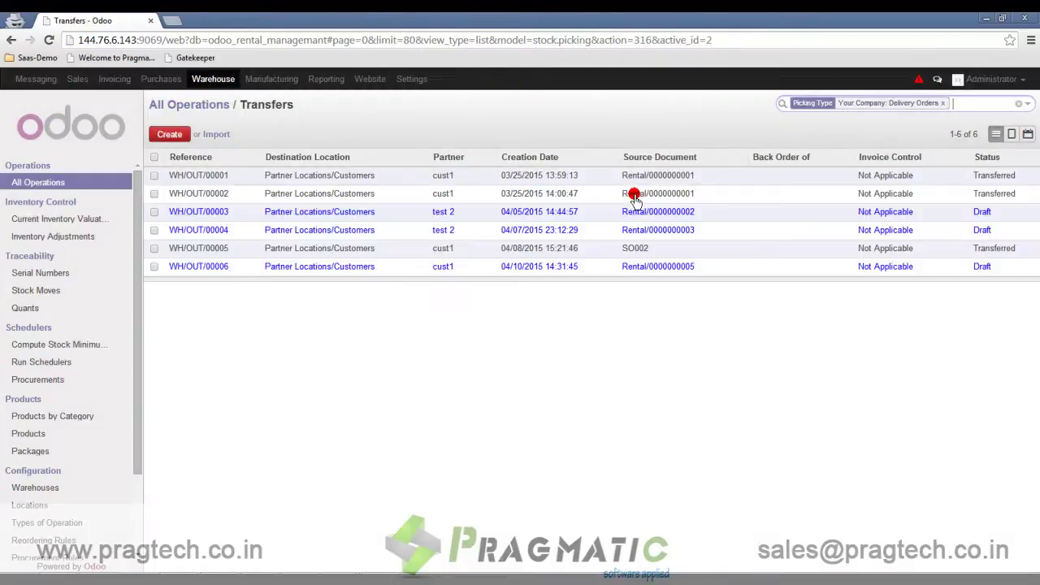
{"action": "left_click", "coordinate": [569, 271]}
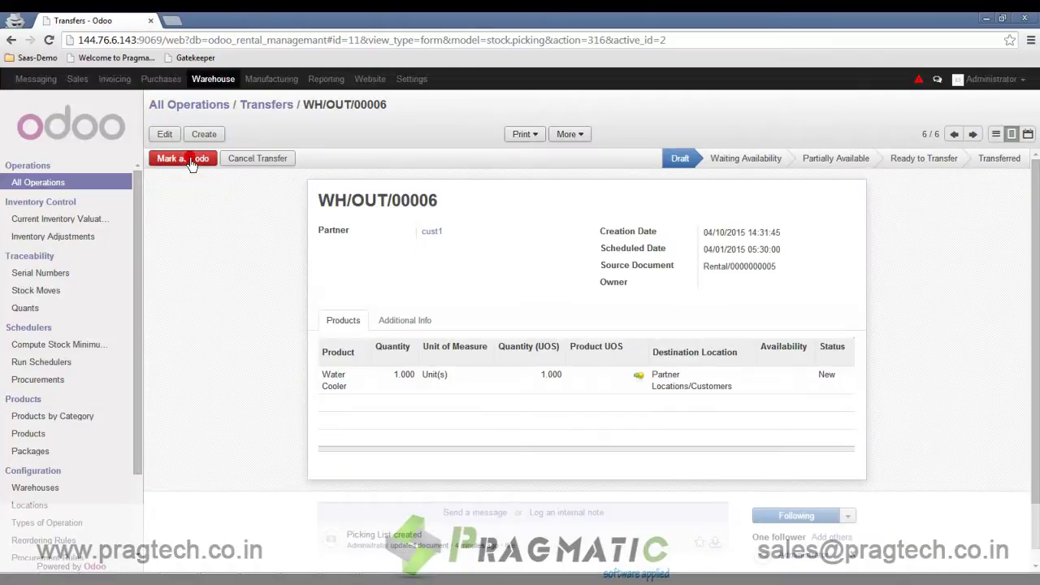
{"action": "left_click", "coordinate": [191, 160]}
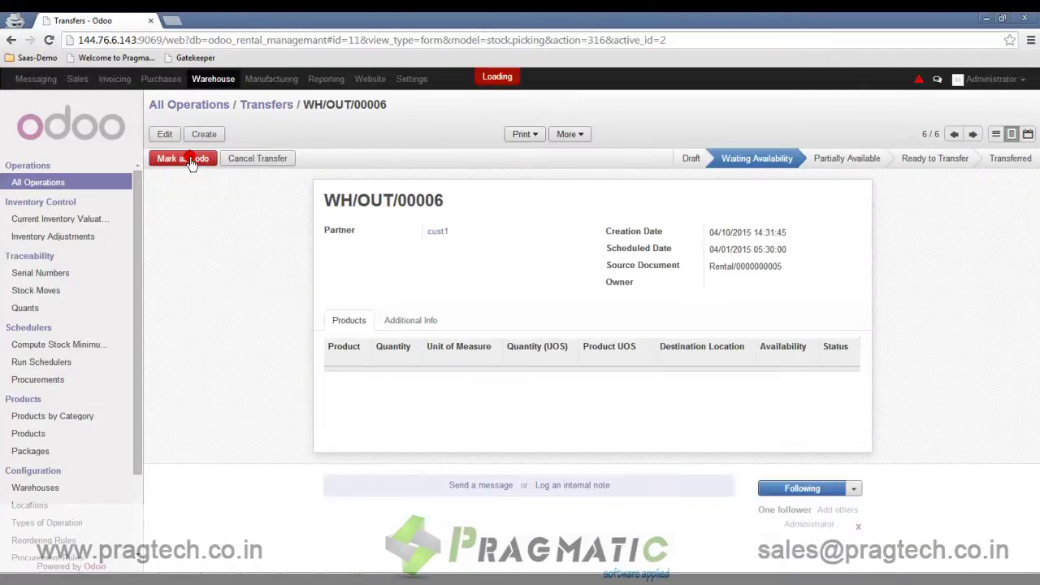
{"action": "left_click", "coordinate": [189, 159]}
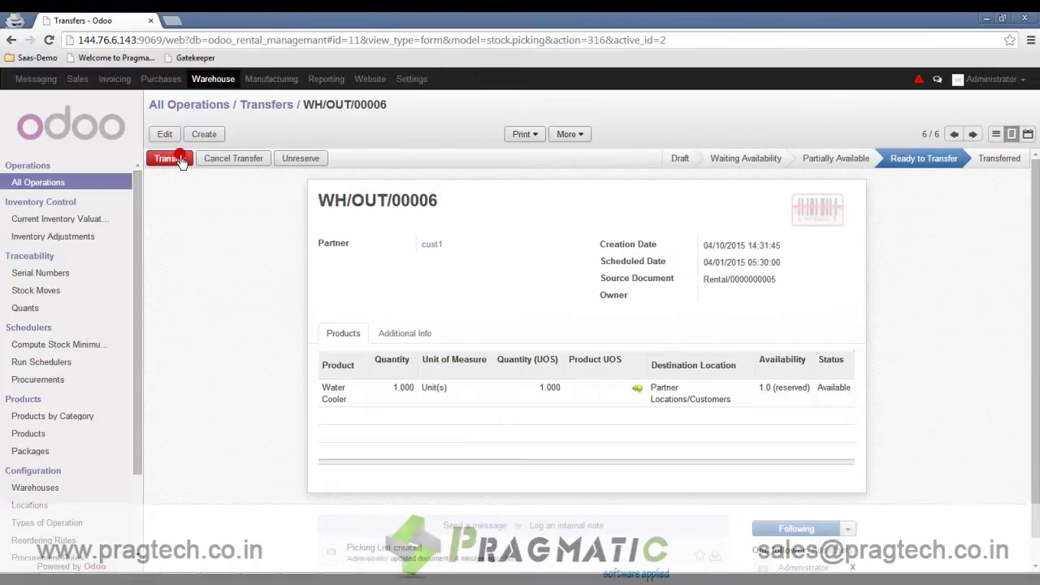
{"action": "left_click", "coordinate": [180, 160]}
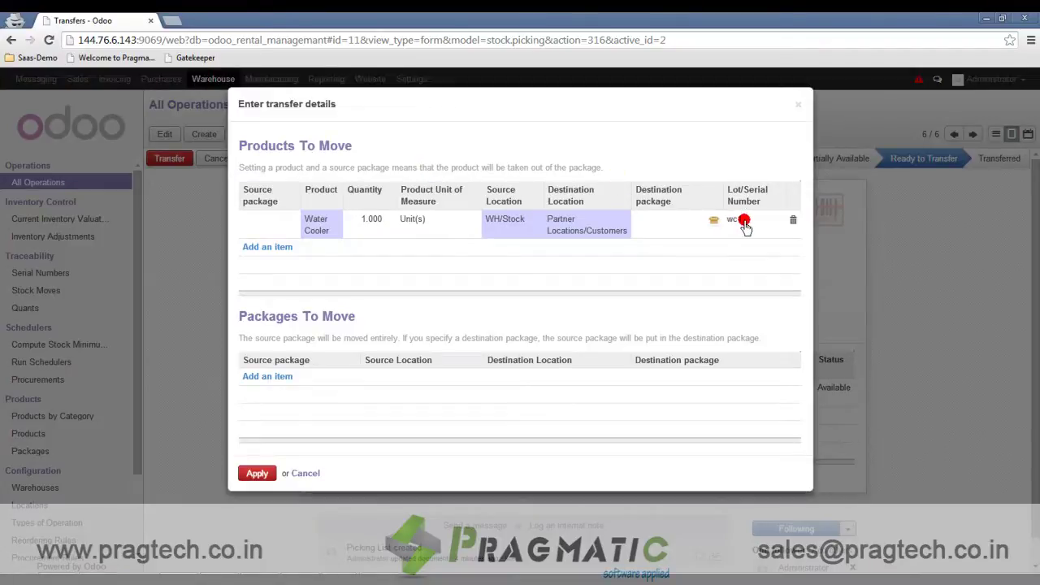
{"action": "left_click", "coordinate": [247, 477]}
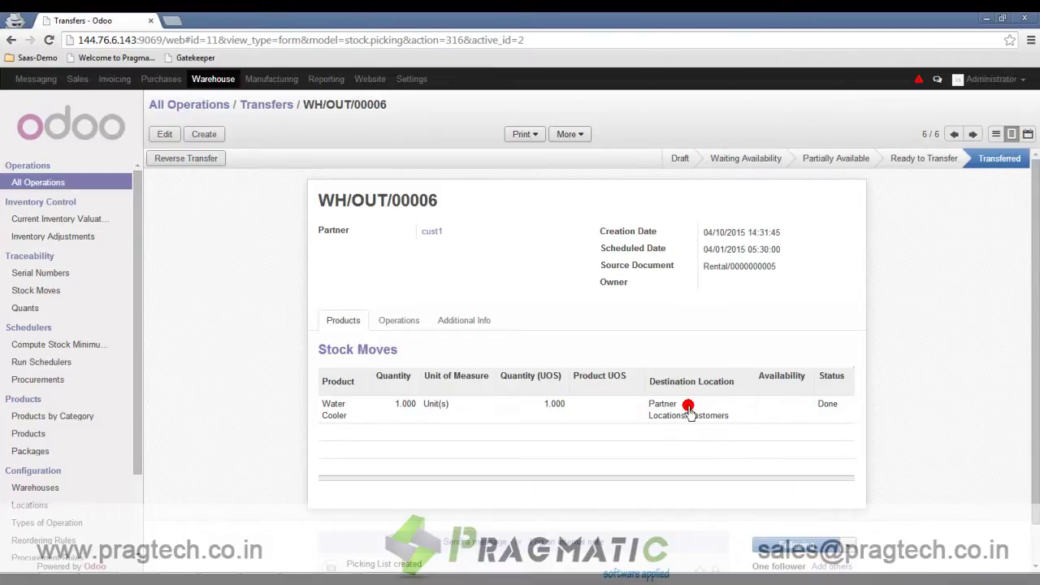
Open the quant for Water Cooler serial wc1 and examine its asset status and rental information
{"action": "left_click", "coordinate": [12, 310]}
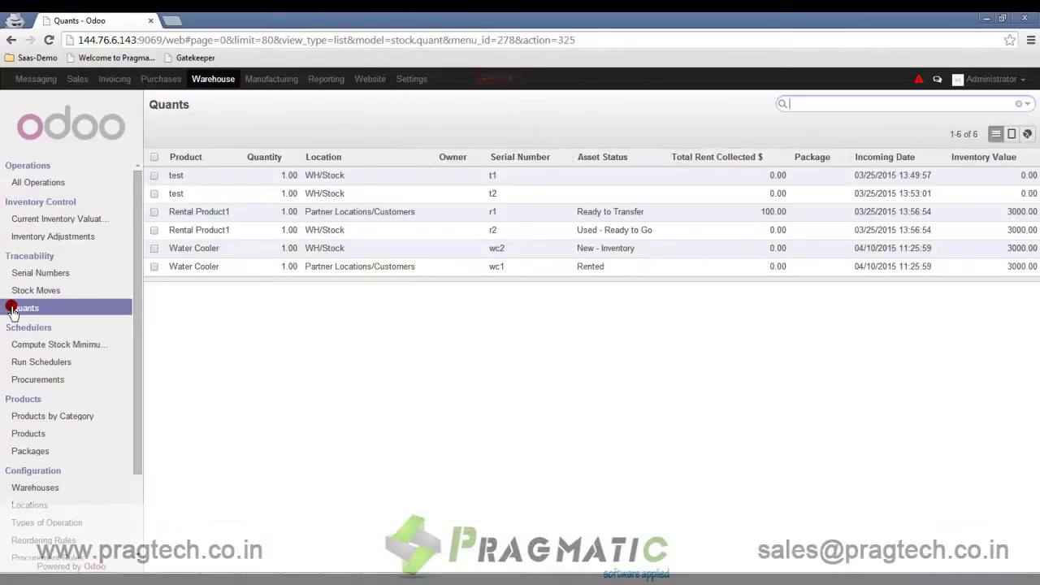
{"action": "left_click", "coordinate": [495, 266]}
{"action": "left_click", "coordinate": [495, 275]}
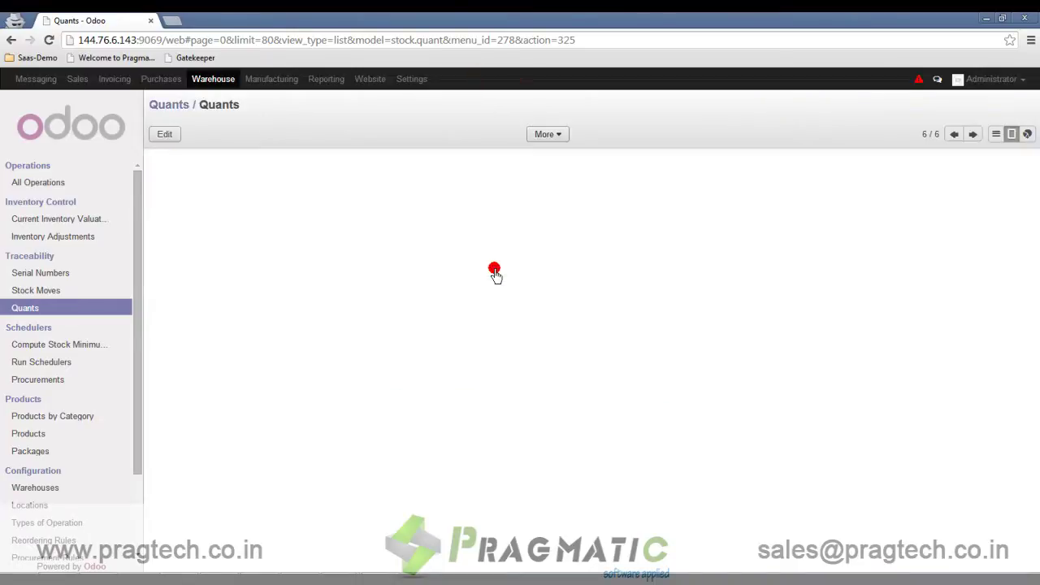
{"action": "left_click", "coordinate": [464, 431]}
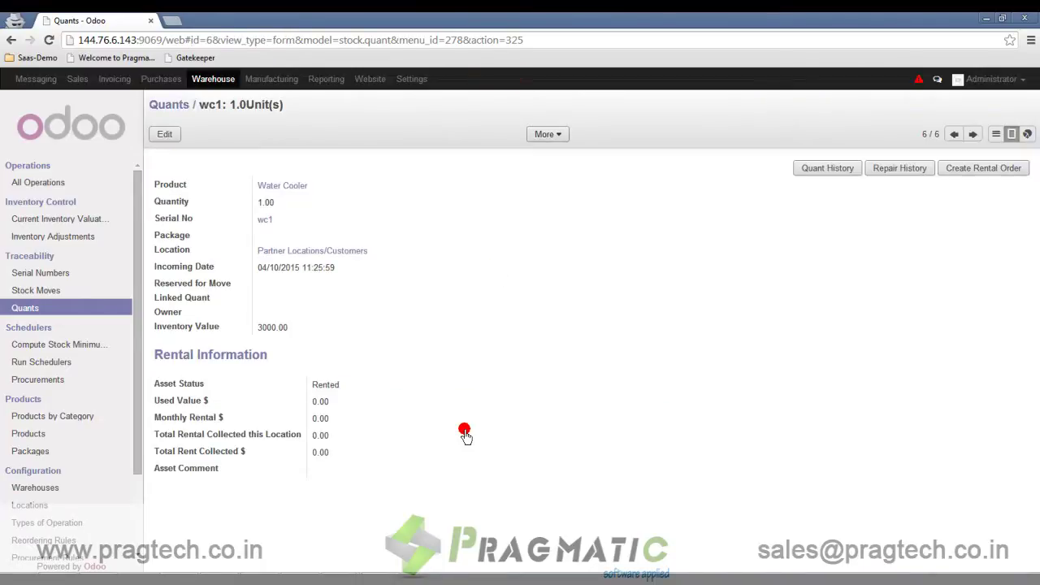
{"action": "left_click_drag", "start_coordinate": [167, 384], "coordinate": [197, 387]}
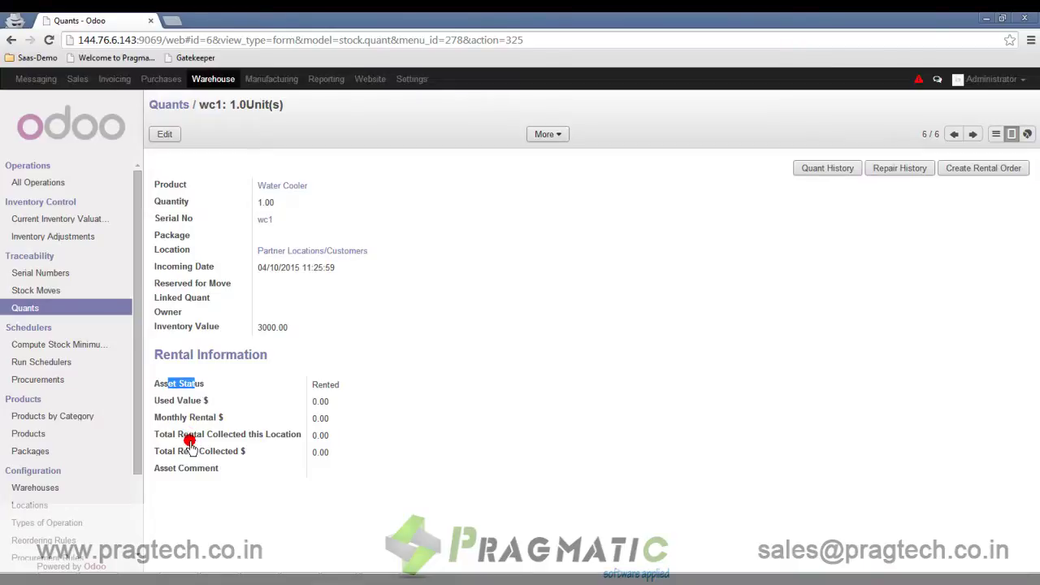
Open the rental's draft customer invoice, check its source document, and validate the invoice
{"action": "left_click", "coordinate": [111, 78]}
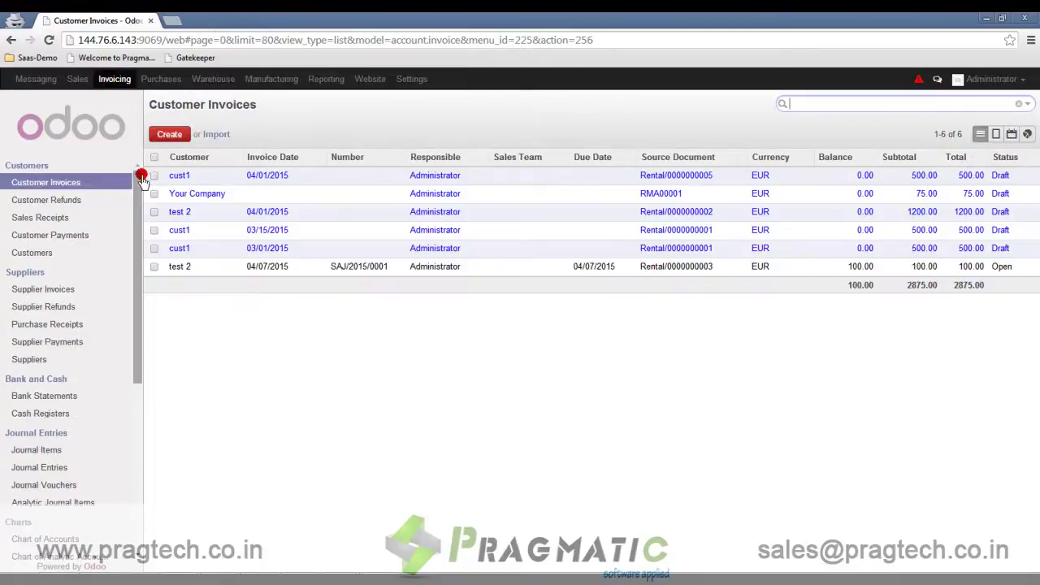
{"action": "left_click", "coordinate": [451, 175]}
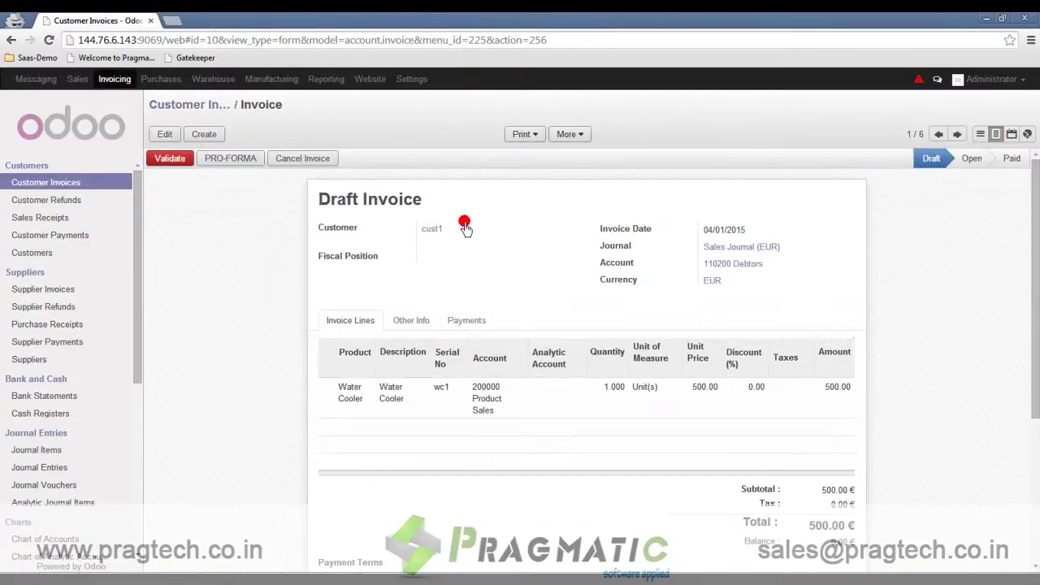
{"action": "left_click", "coordinate": [417, 324]}
{"action": "left_click_drag", "start_coordinate": [685, 356], "coordinate": [777, 357]}
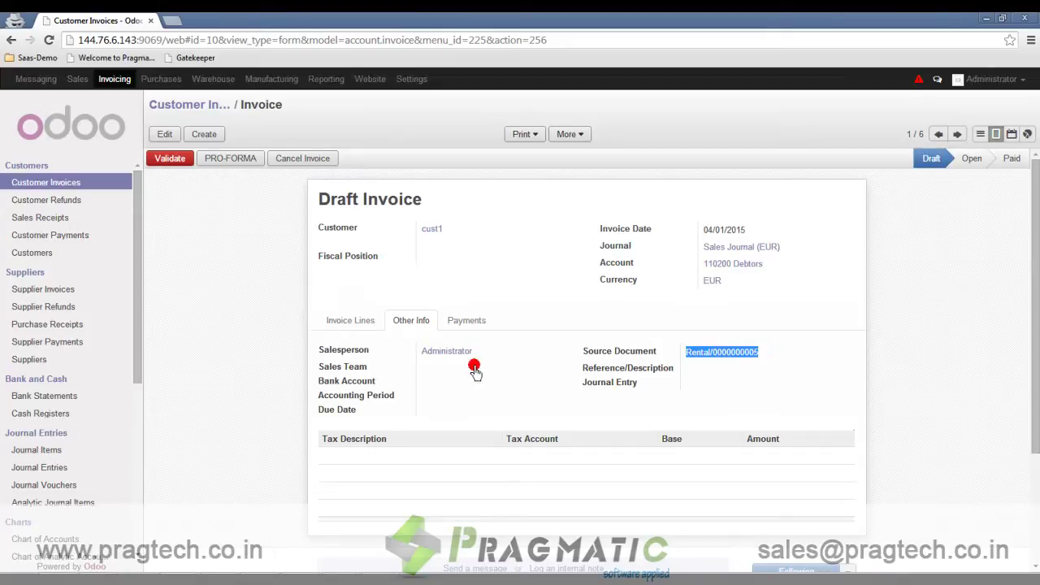
{"action": "left_click", "coordinate": [344, 322]}
{"action": "left_click", "coordinate": [169, 160]}
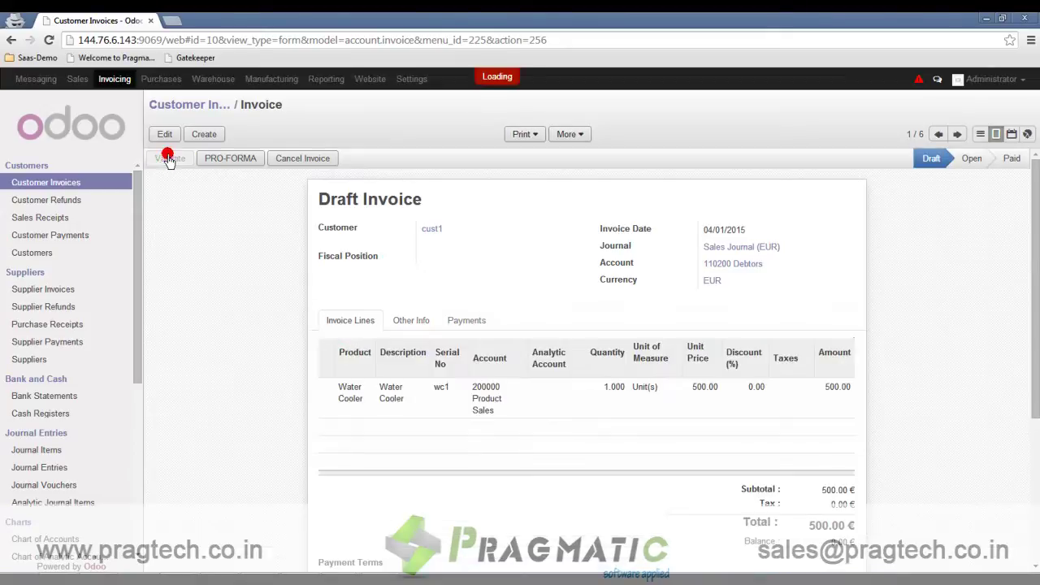
Register a 500.00 € payment for the validated customer invoice using the Cash (EUR) payment method
{"action": "left_click", "coordinate": [328, 158]}
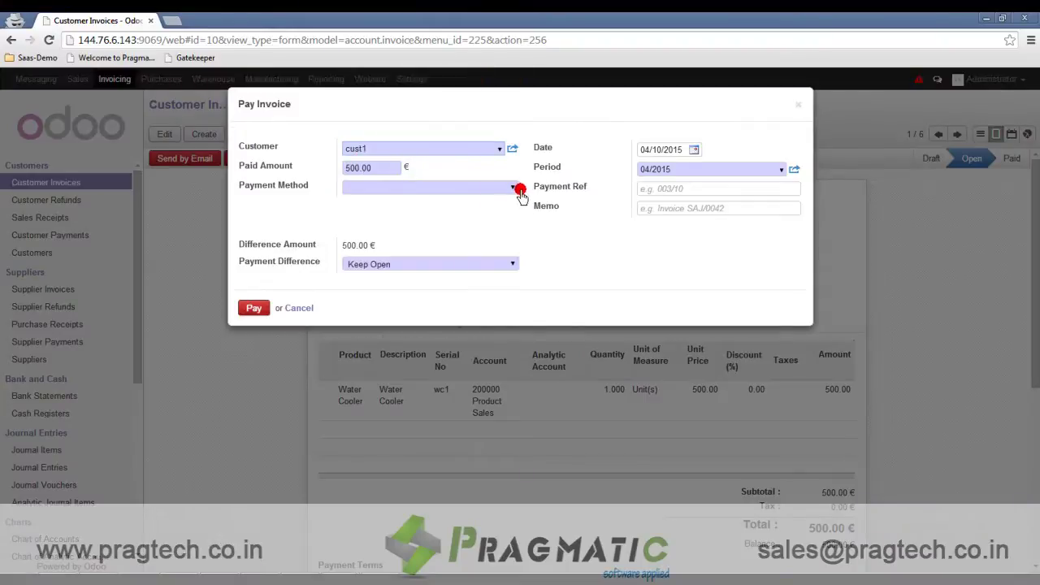
{"action": "left_click", "coordinate": [518, 189]}
{"action": "left_click", "coordinate": [488, 212]}
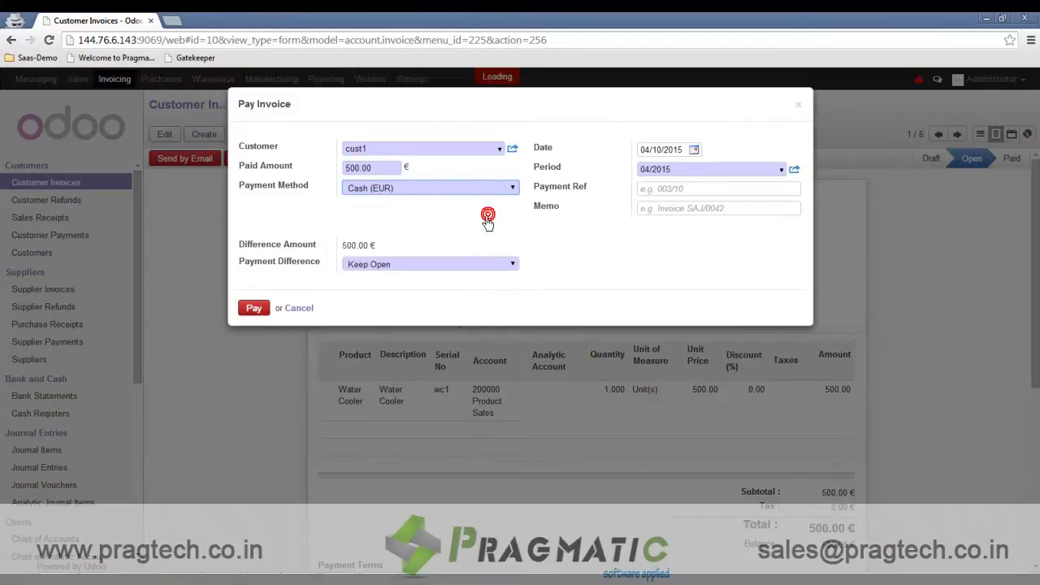
{"action": "left_click", "coordinate": [252, 291]}
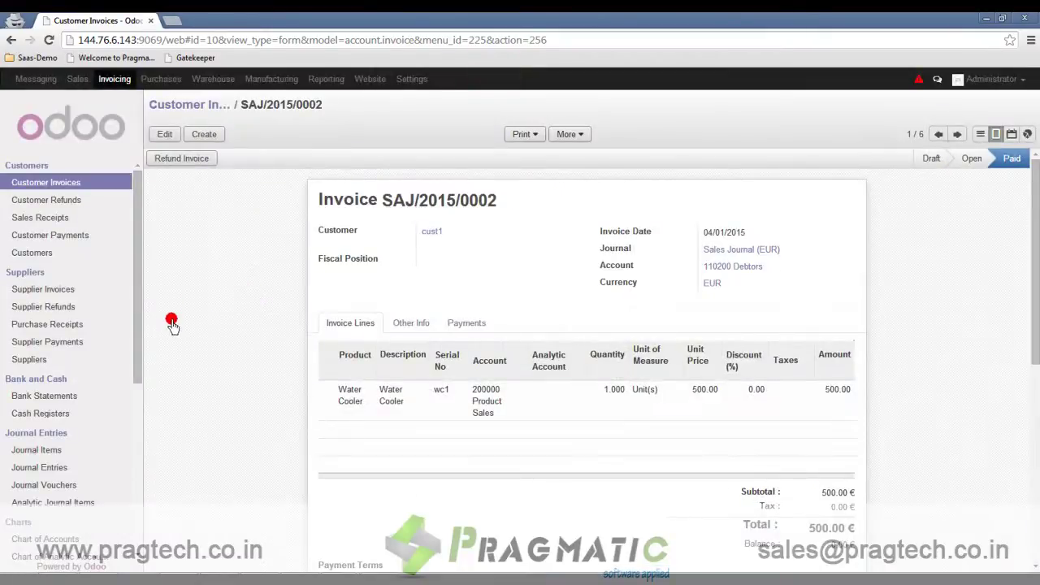
Open the quant for Water Cooler serial wc1 in Warehouse and examine its monthly rental and total rent collected
{"action": "left_click", "coordinate": [190, 83]}
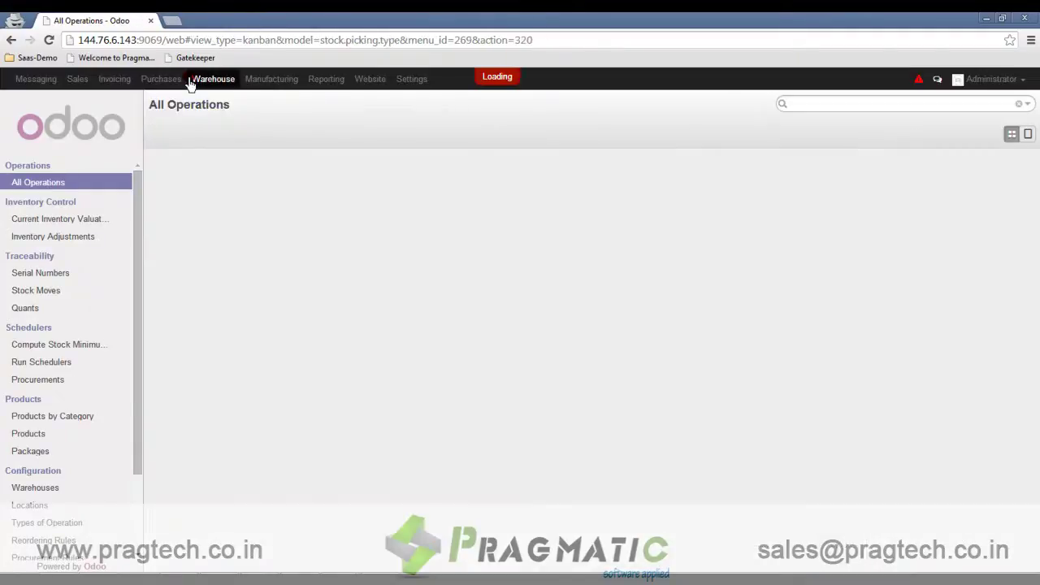
{"action": "left_click", "coordinate": [36, 308]}
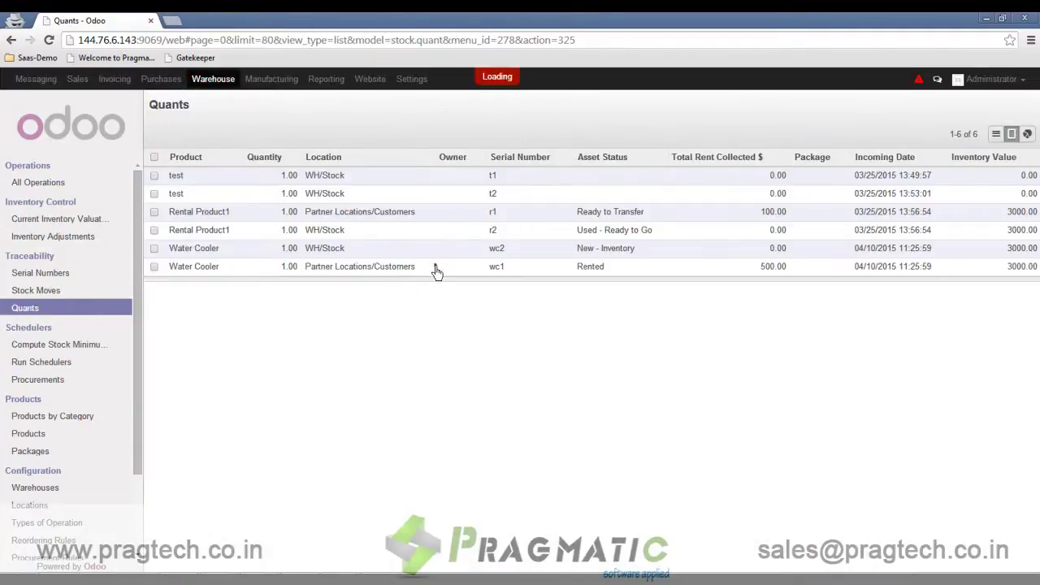
{"action": "left_click", "coordinate": [436, 268]}
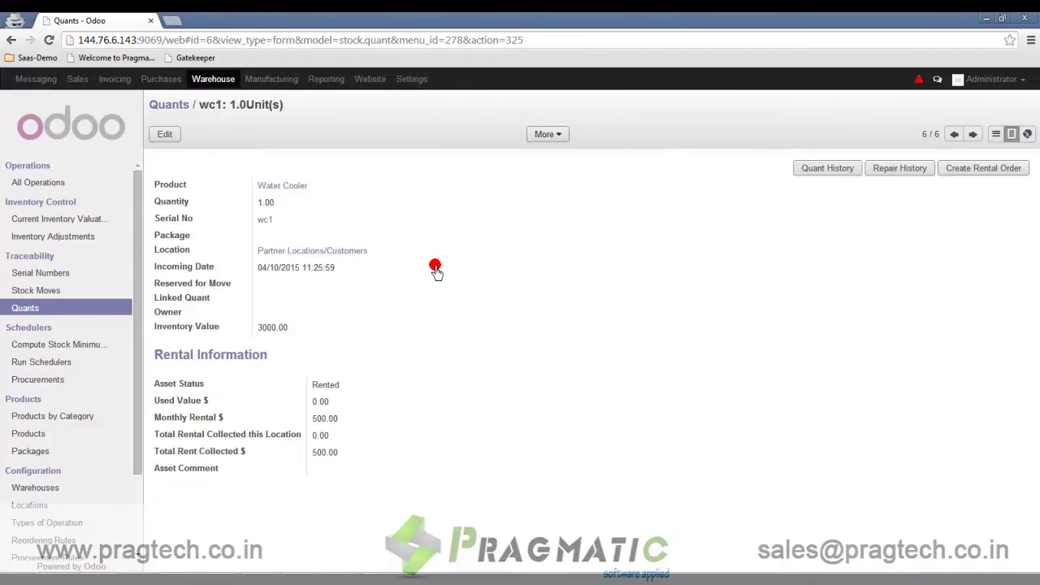
{"action": "triple_click", "coordinate": [332, 420]}
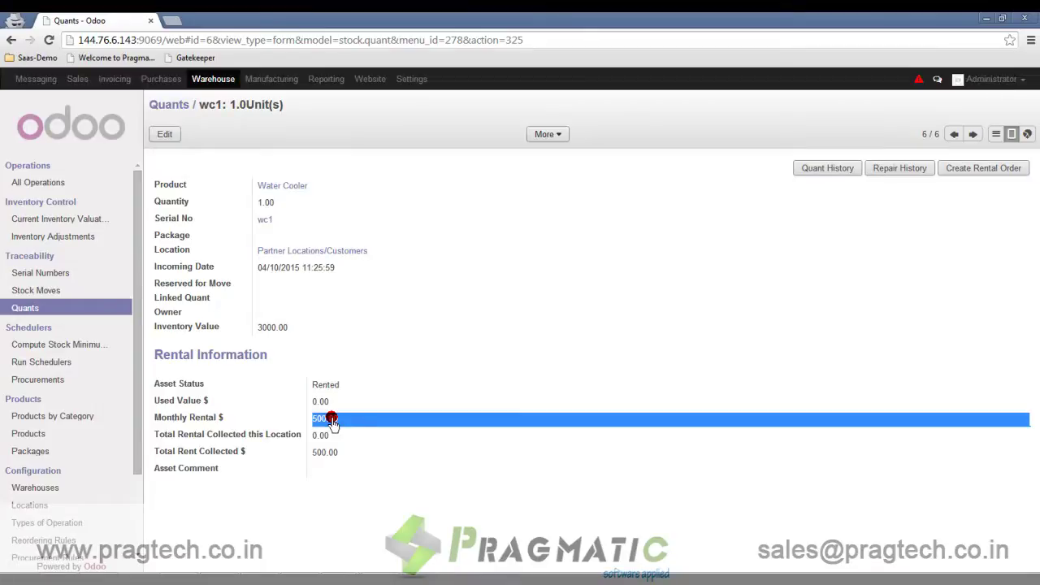
{"action": "left_click", "coordinate": [205, 453]}
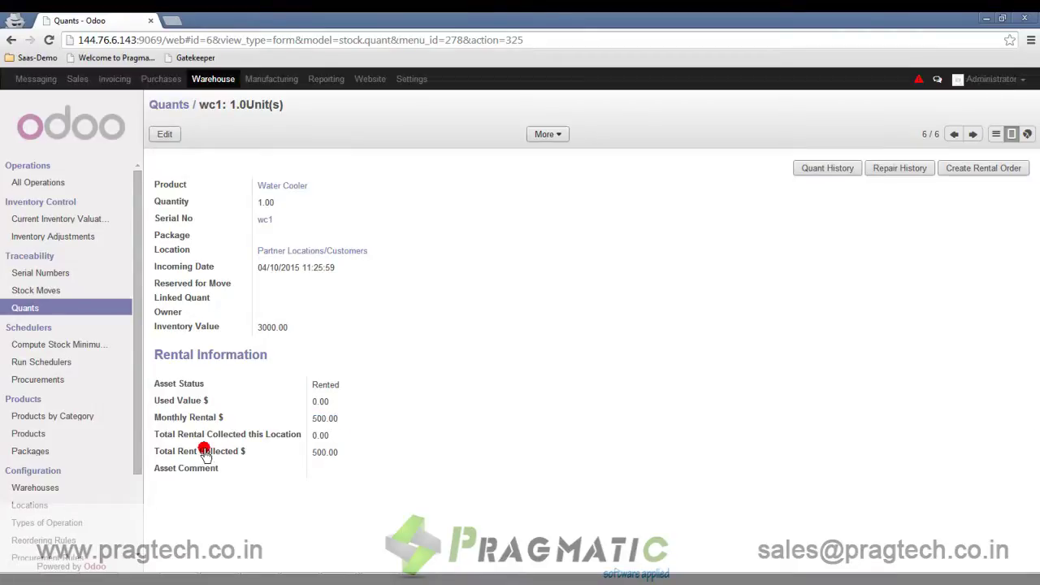
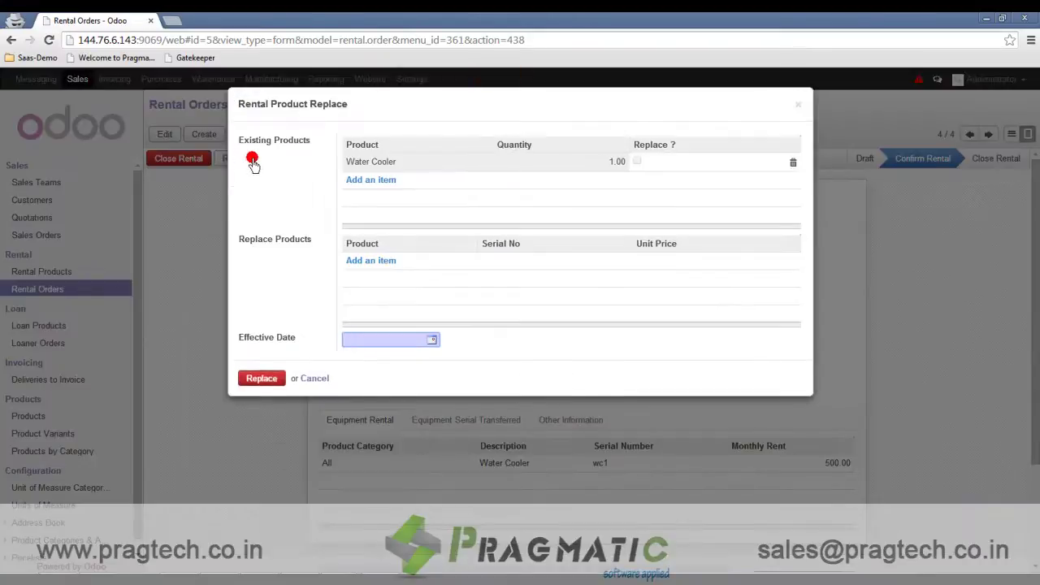
In the rental product replacement, mark the existing Water Cooler for replacement and add a Water Cooler with serial wc2 as its substitute
{"action": "left_click", "coordinate": [637, 162]}
{"action": "left_click", "coordinate": [637, 162]}
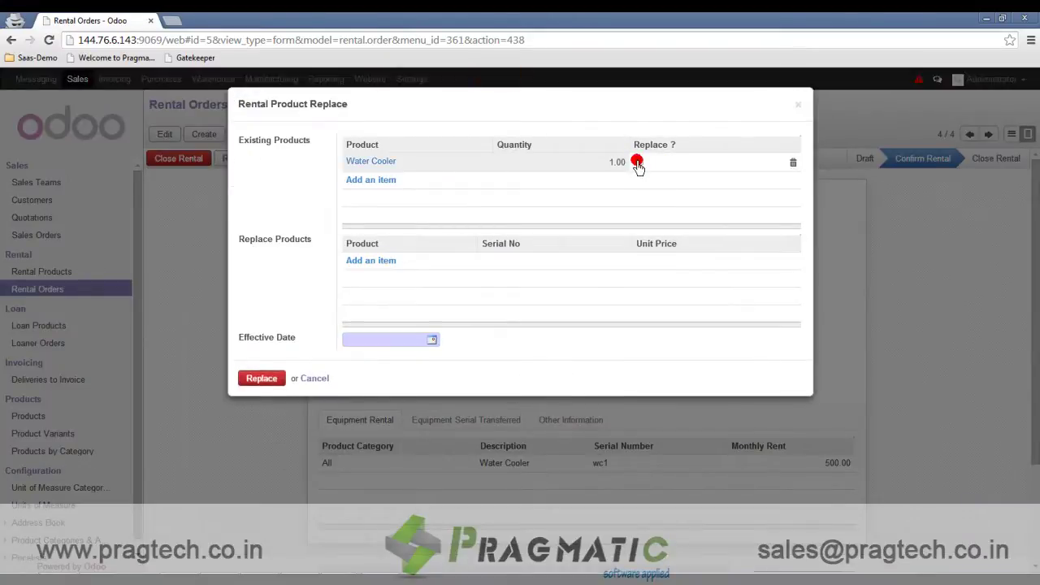
{"action": "left_click", "coordinate": [371, 261]}
{"action": "left_click", "coordinate": [471, 262]}
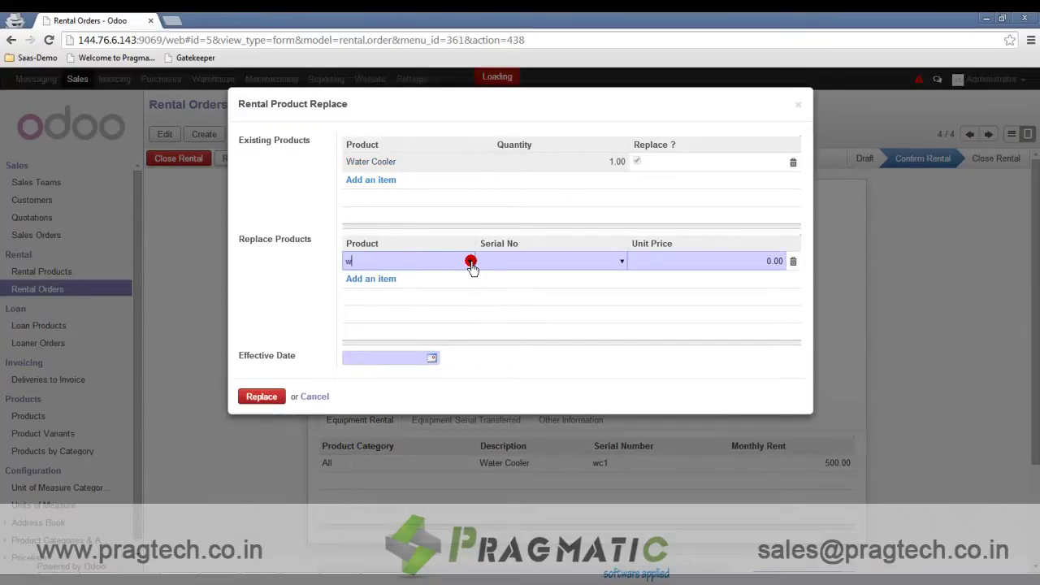
{"action": "key", "text": "Down"}
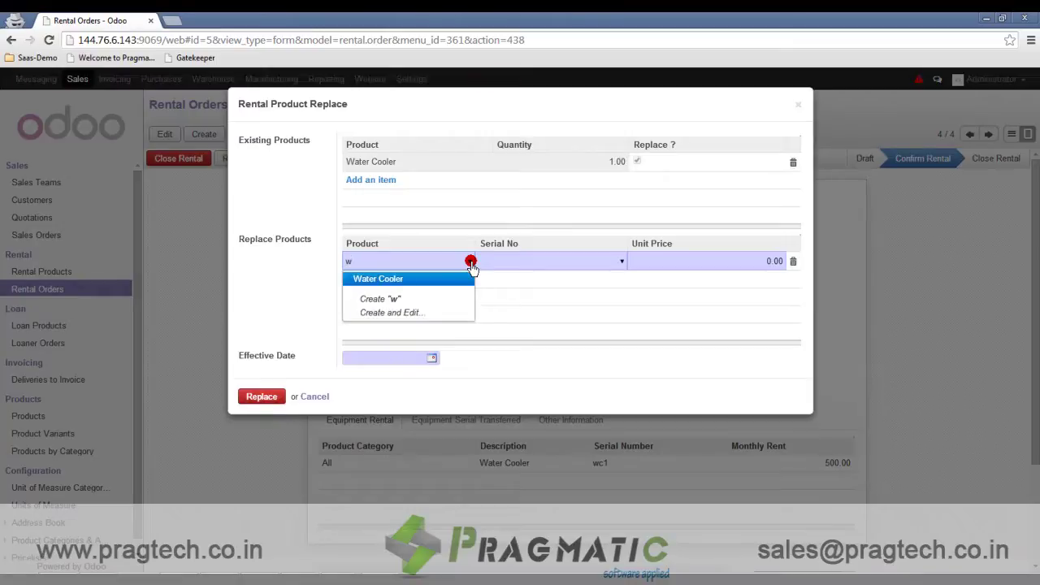
{"action": "key", "text": "Tab"}
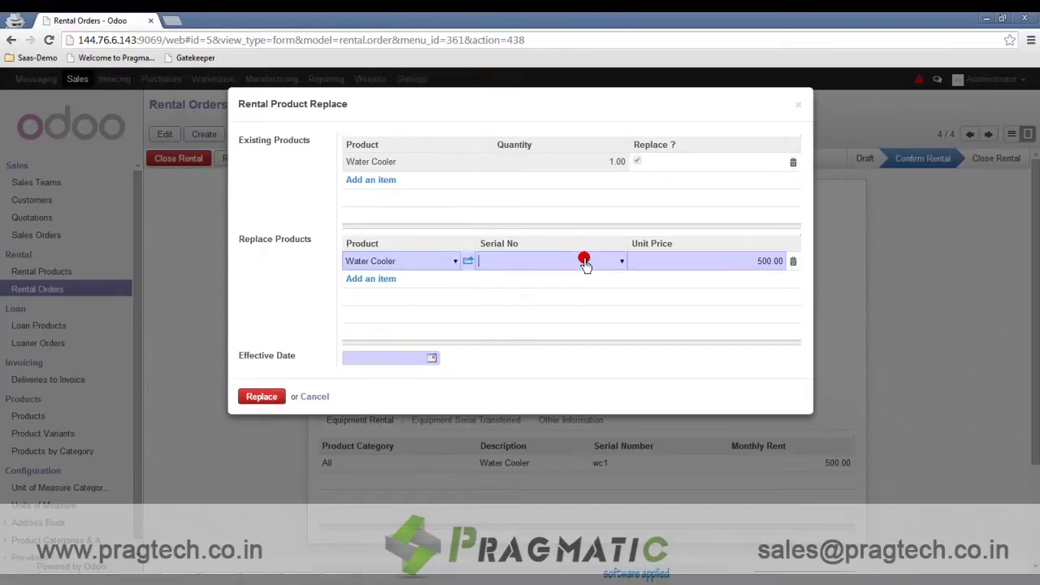
{"action": "type", "text": "w"}
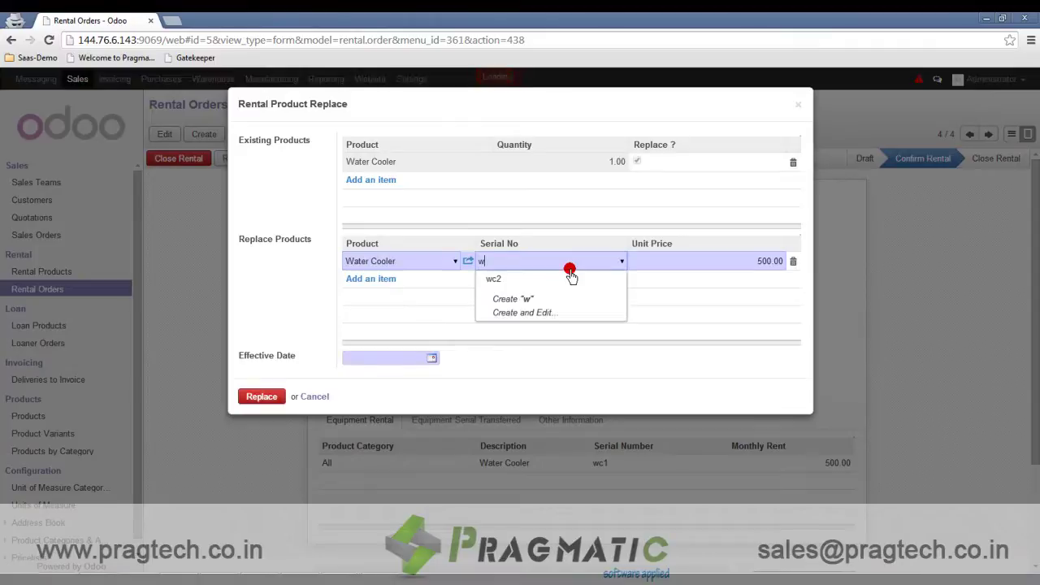
{"action": "left_click", "coordinate": [571, 281]}
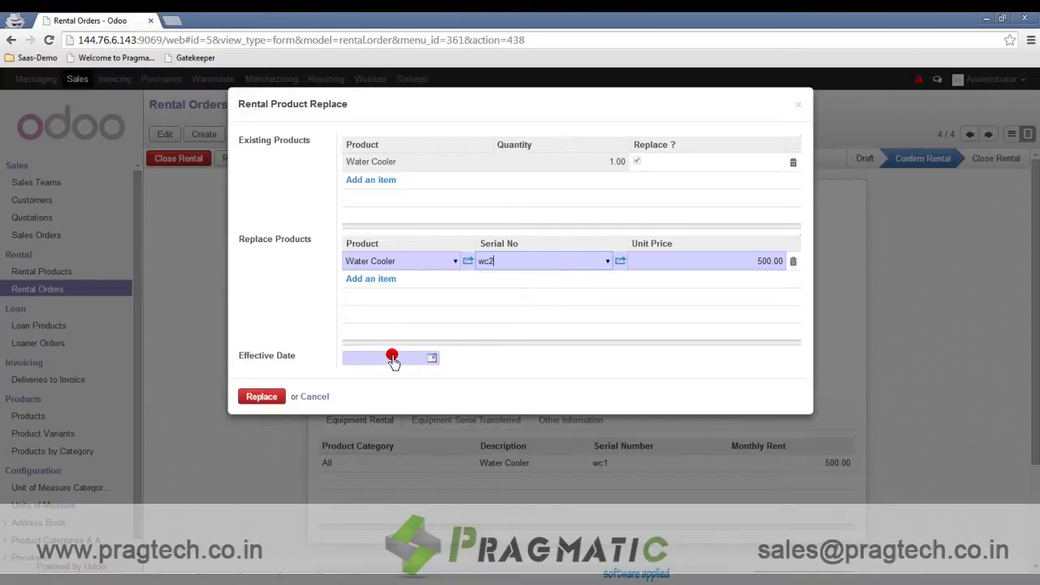
Set the replacement's effective date to 04/01/2015 and carry out the product replacement on the rental order
{"action": "left_click", "coordinate": [431, 359]}
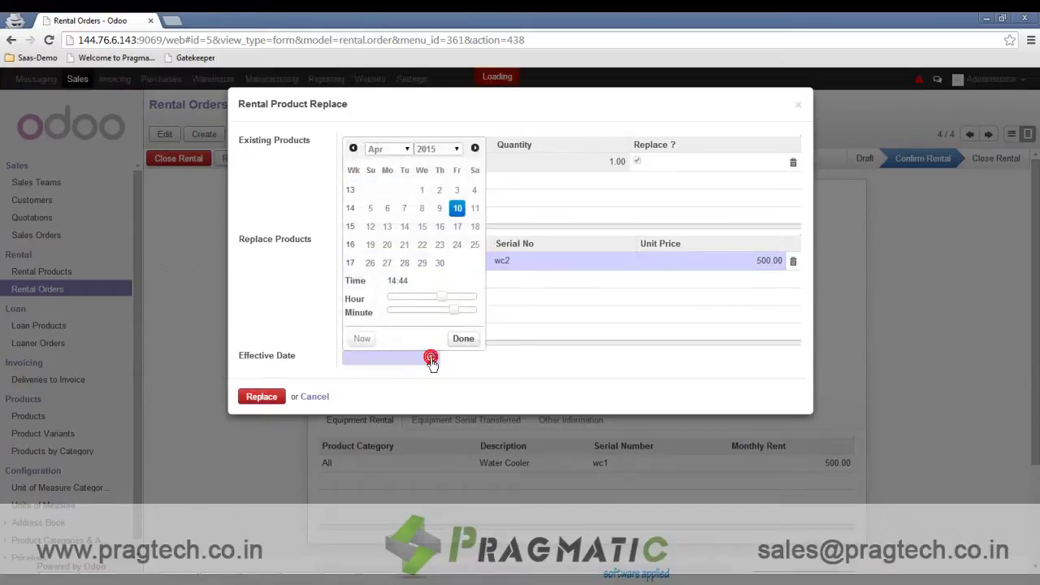
{"action": "left_click", "coordinate": [421, 191]}
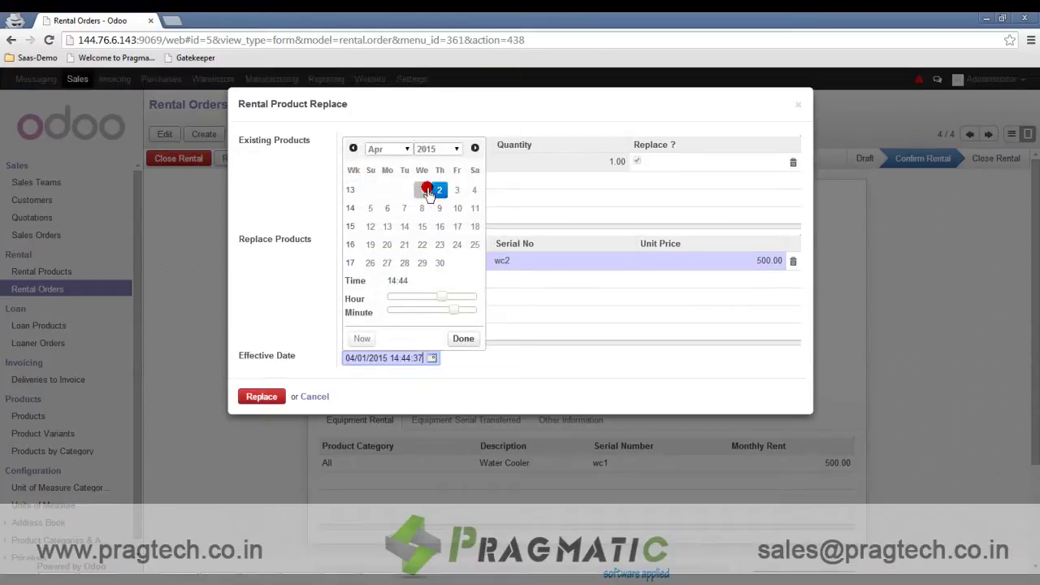
{"action": "left_click", "coordinate": [465, 339]}
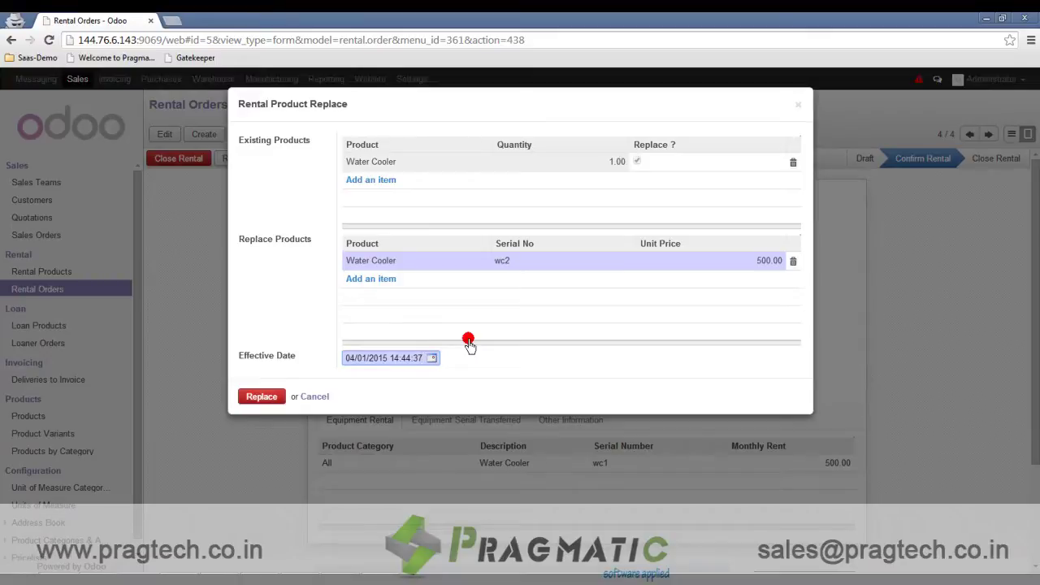
{"action": "left_click", "coordinate": [256, 398]}
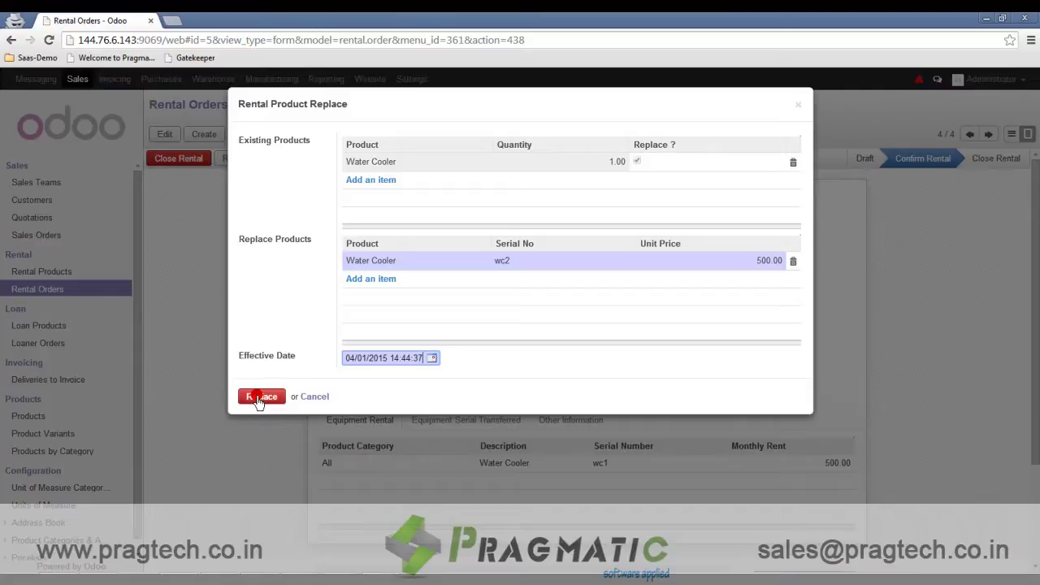
{"action": "left_click", "coordinate": [258, 398]}
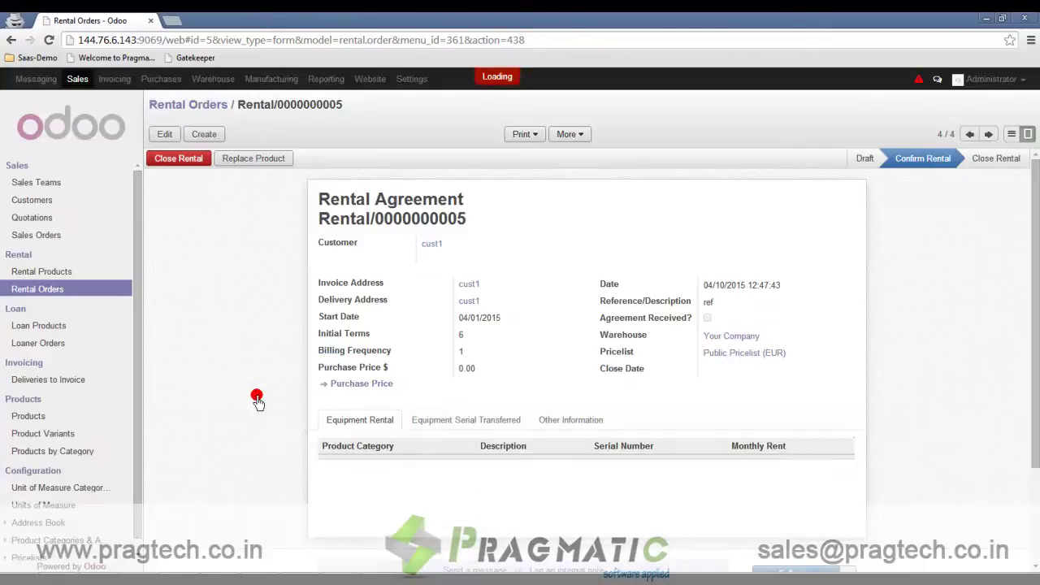
Open the rental's draft incoming receipt among the Warehouse receipts and mark it as to do
{"action": "left_click", "coordinate": [210, 79]}
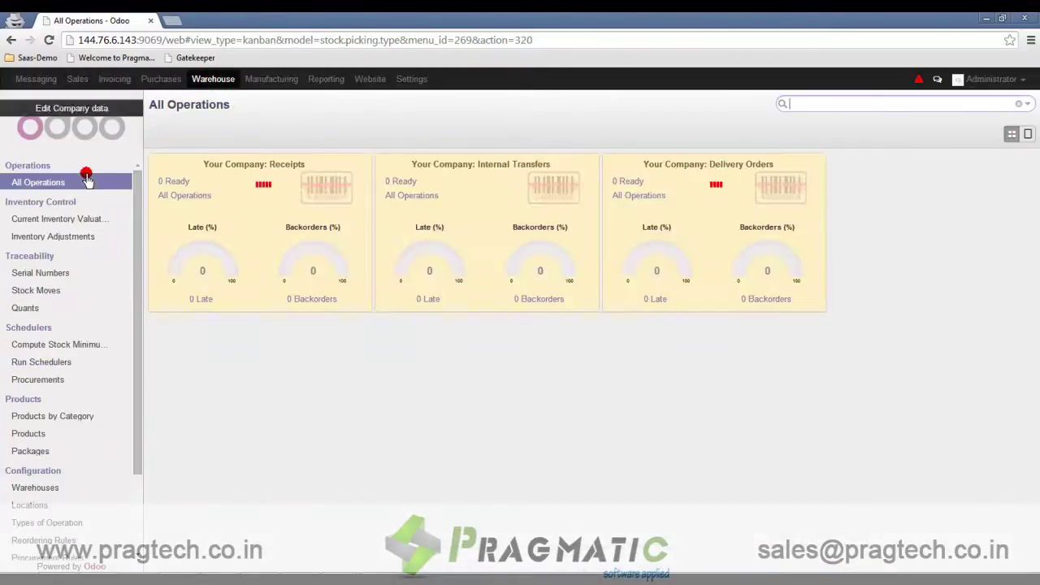
{"action": "left_click", "coordinate": [198, 200]}
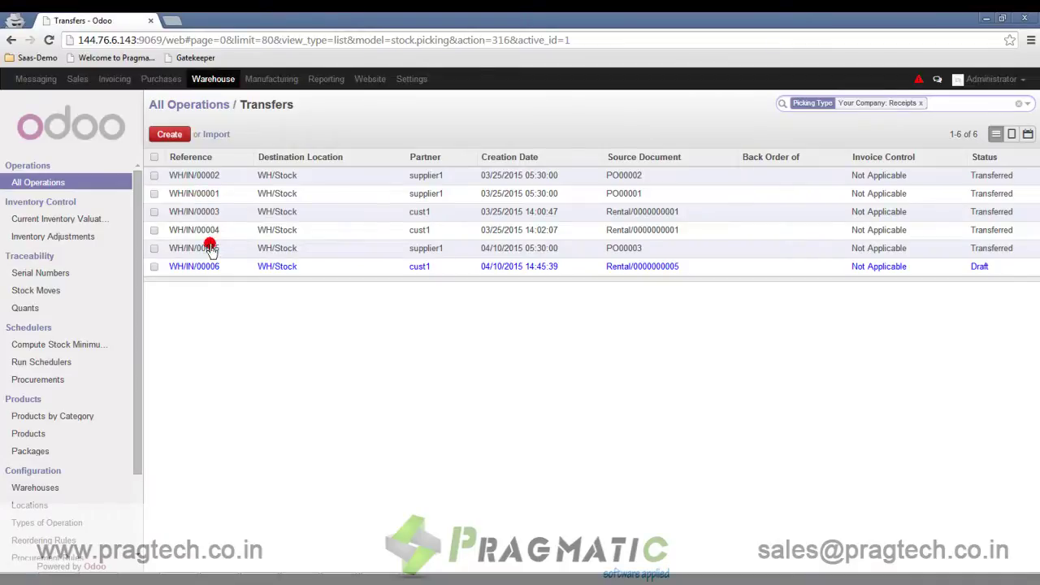
{"action": "left_click", "coordinate": [210, 267]}
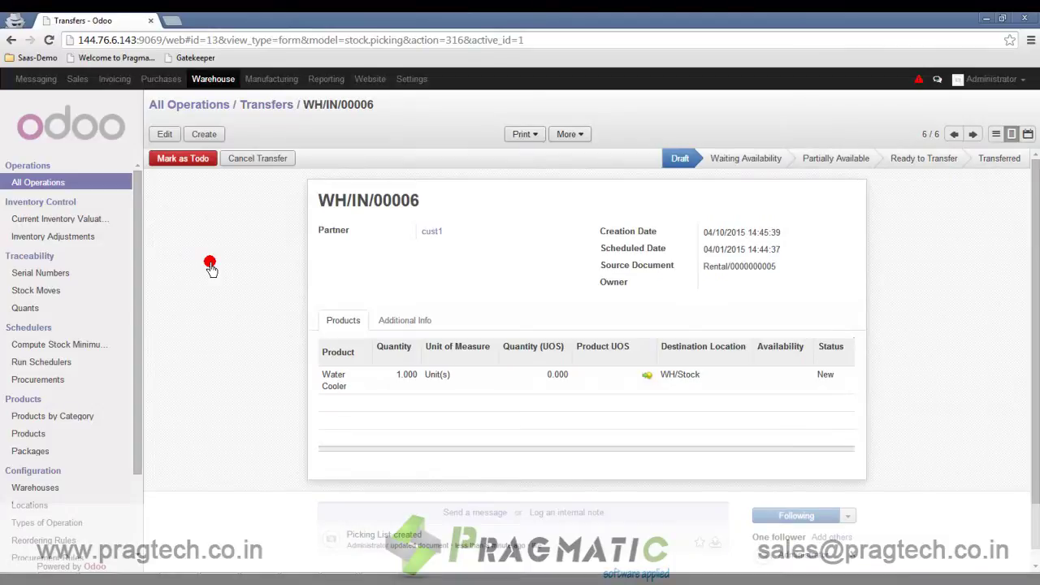
{"action": "left_click", "coordinate": [195, 159]}
{"action": "left_click", "coordinate": [188, 158]}
Transfer the returned Water Cooler with serial number wc1 from the customer location into WH/Stock
{"action": "left_click", "coordinate": [167, 160]}
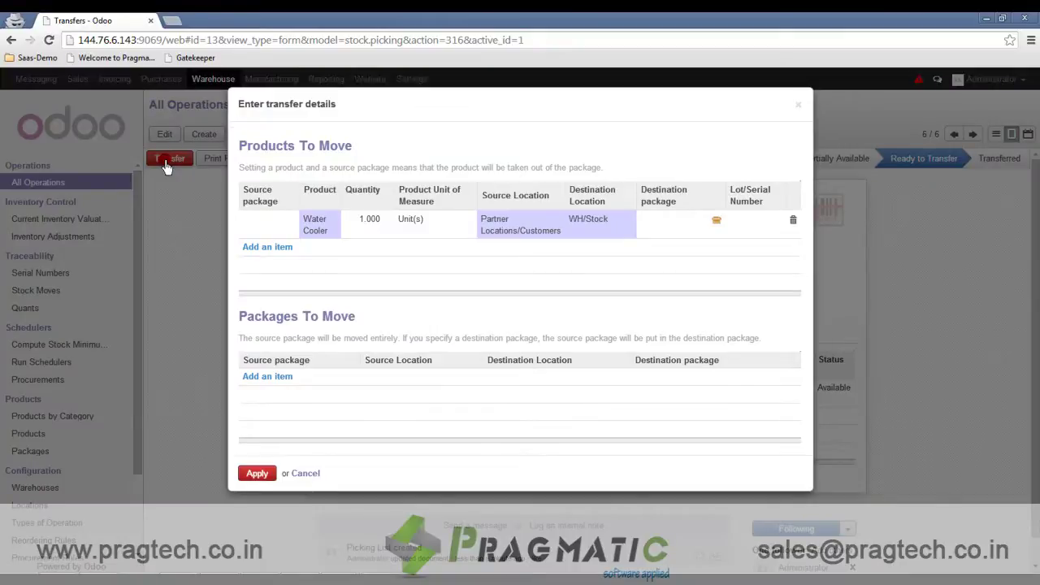
{"action": "left_click", "coordinate": [754, 223]}
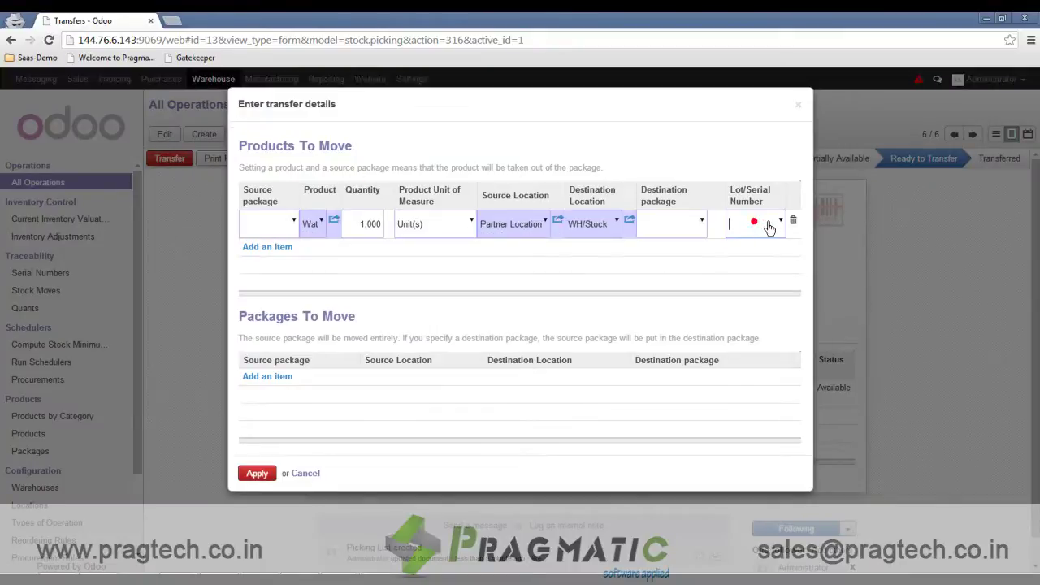
{"action": "left_click", "coordinate": [779, 223]}
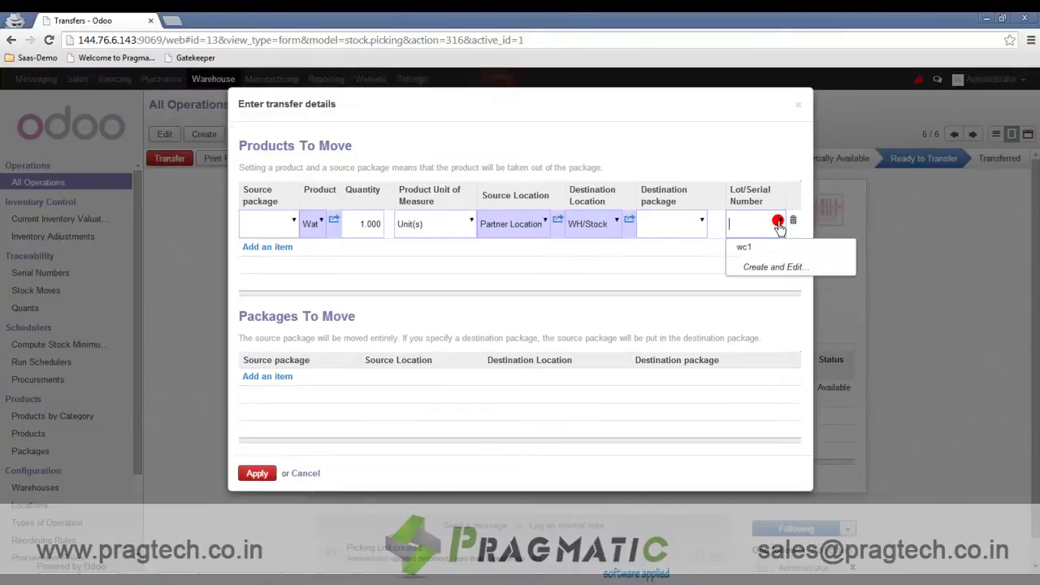
{"action": "left_click", "coordinate": [770, 248]}
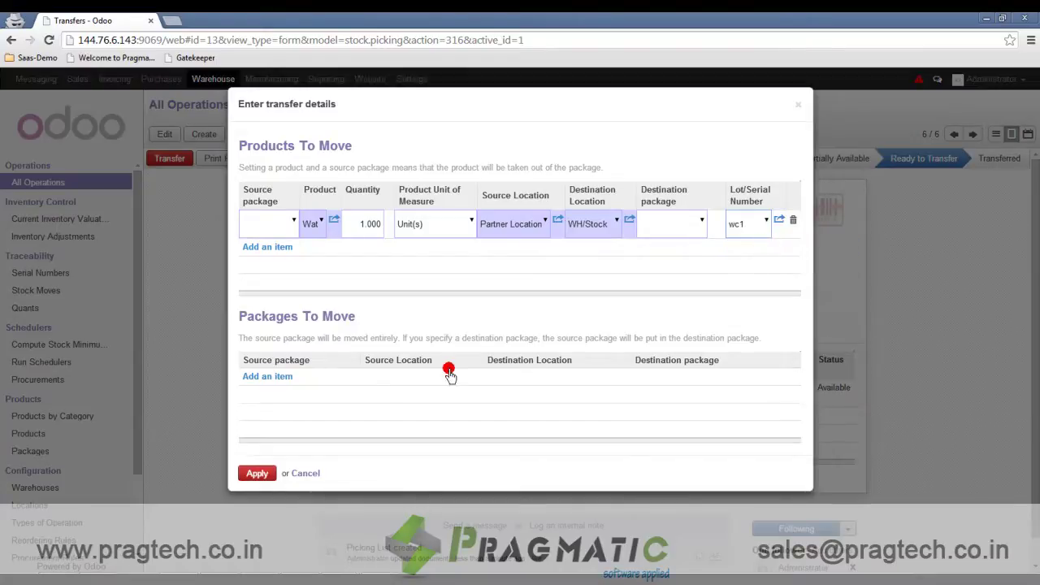
{"action": "left_click", "coordinate": [266, 474]}
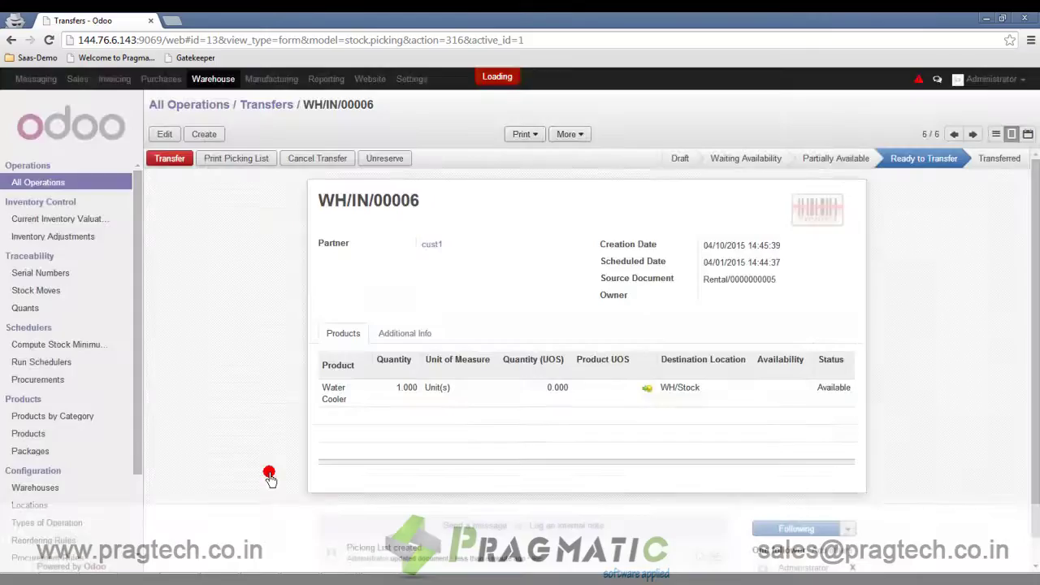
Open the rental's draft delivery order and process it from to do through availability check to the transfer of Water Cooler wc2
{"action": "left_click", "coordinate": [78, 180]}
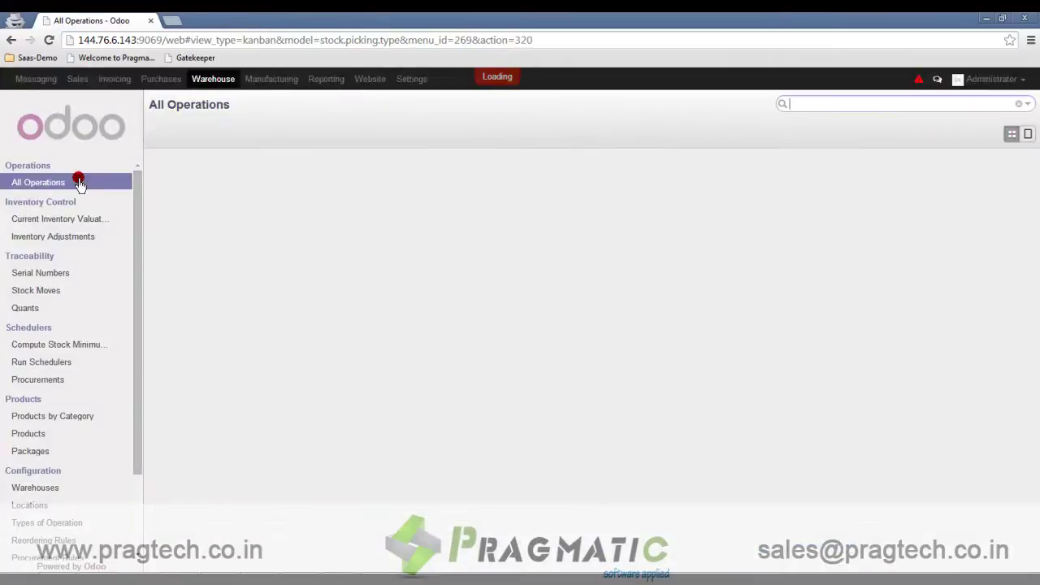
{"action": "left_click", "coordinate": [637, 195]}
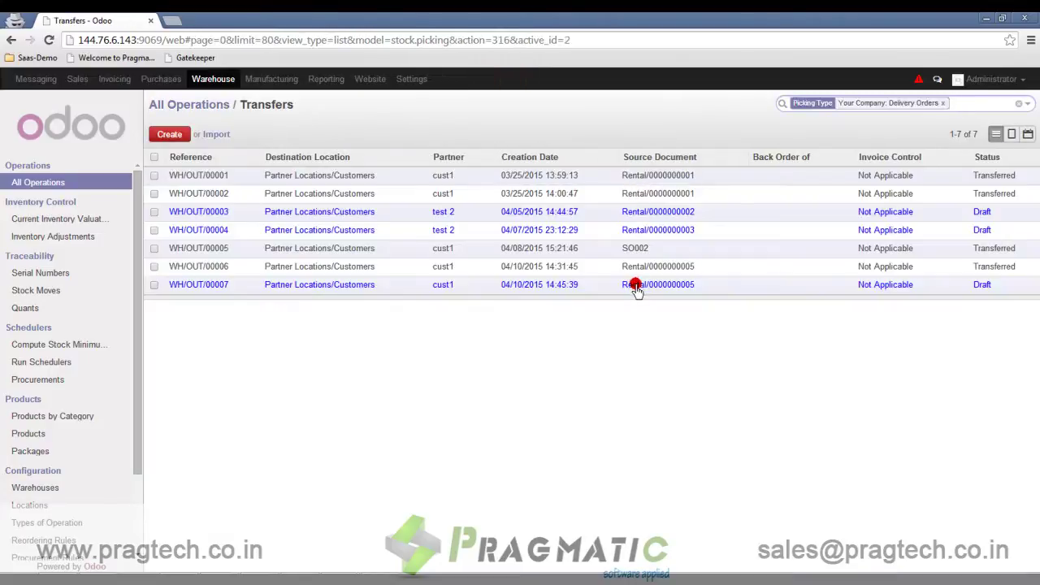
{"action": "left_click", "coordinate": [636, 284]}
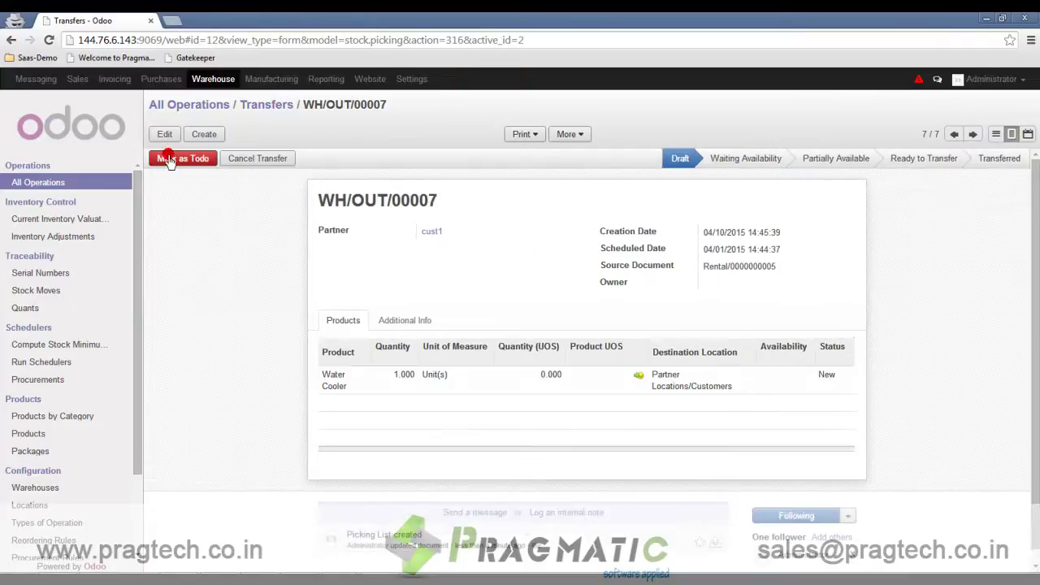
{"action": "left_click", "coordinate": [167, 159]}
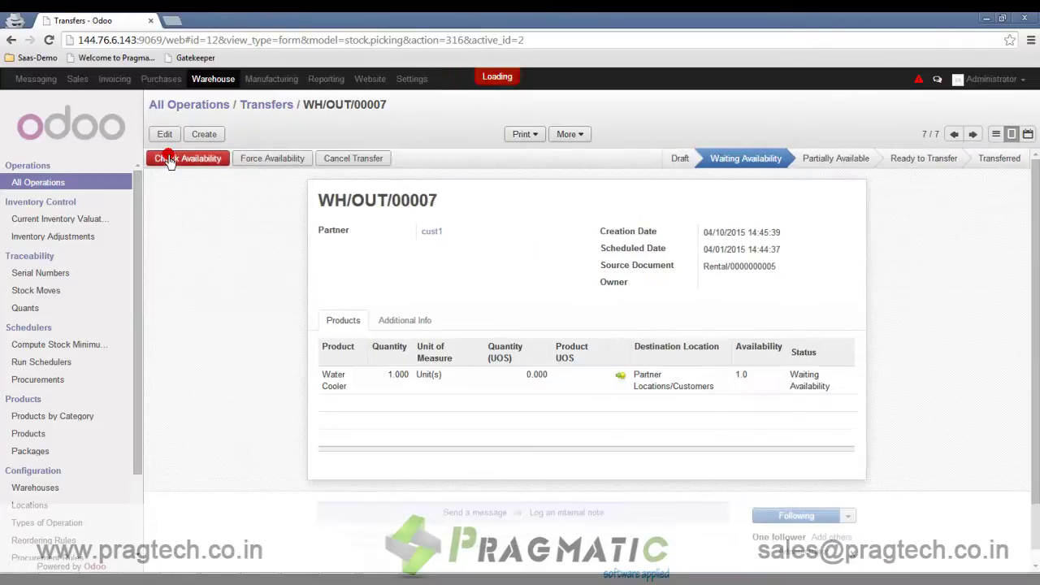
{"action": "left_click", "coordinate": [167, 158]}
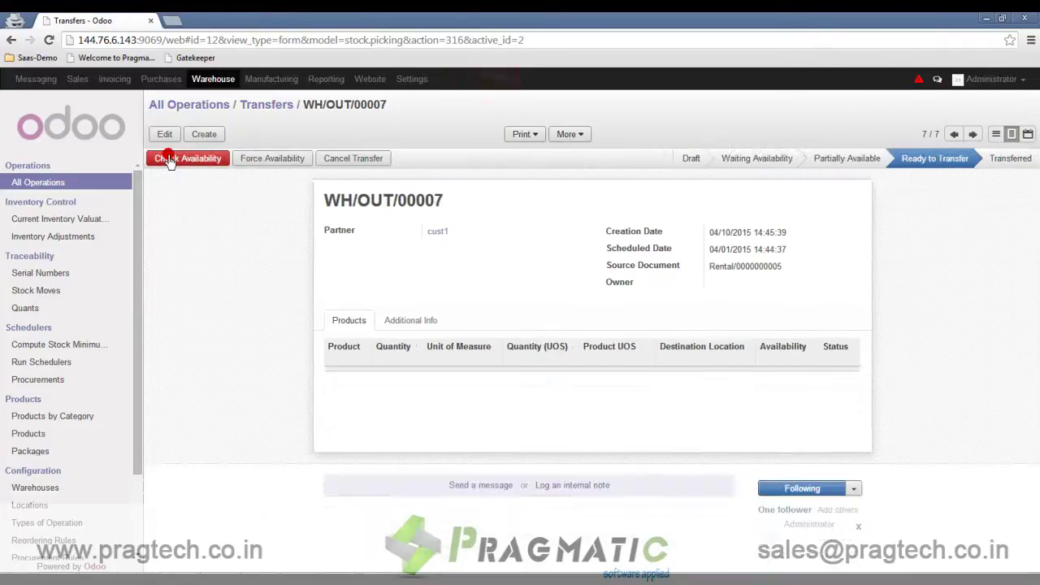
{"action": "left_click", "coordinate": [169, 159]}
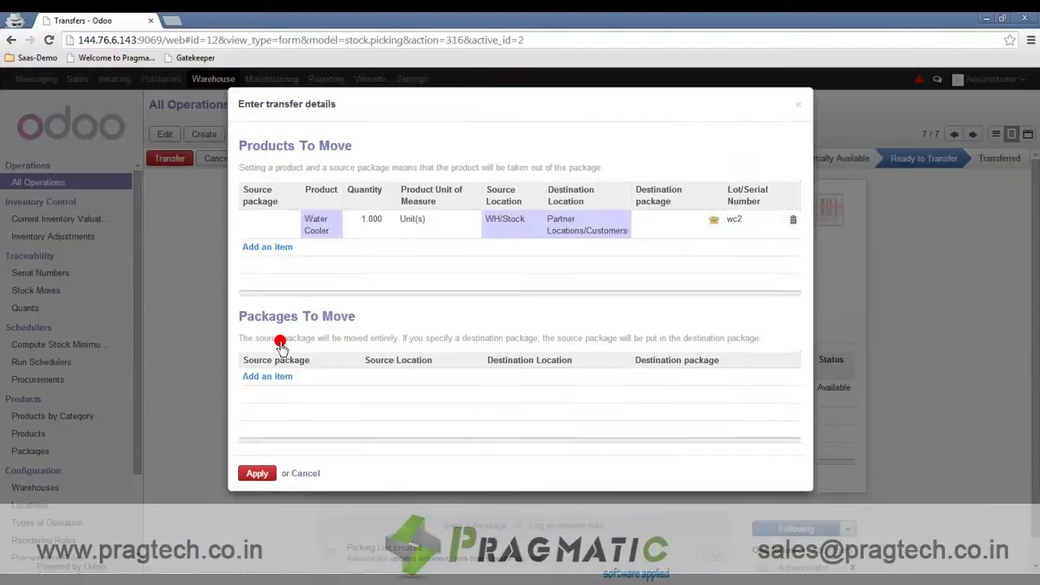
{"action": "left_click", "coordinate": [256, 475]}
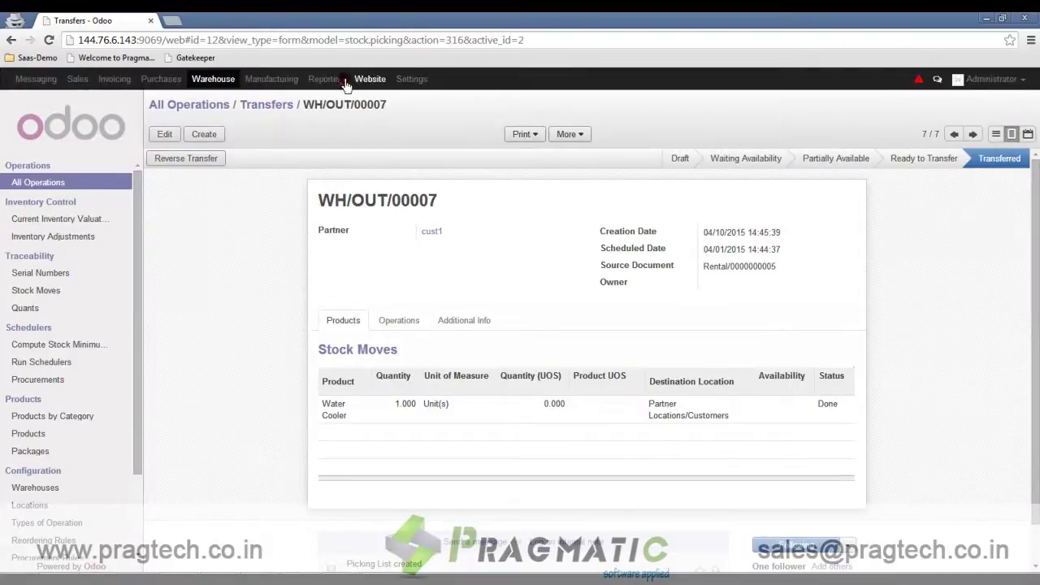
{"action": "left_click", "coordinate": [272, 79]}
{"action": "left_click", "coordinate": [73, 200]}
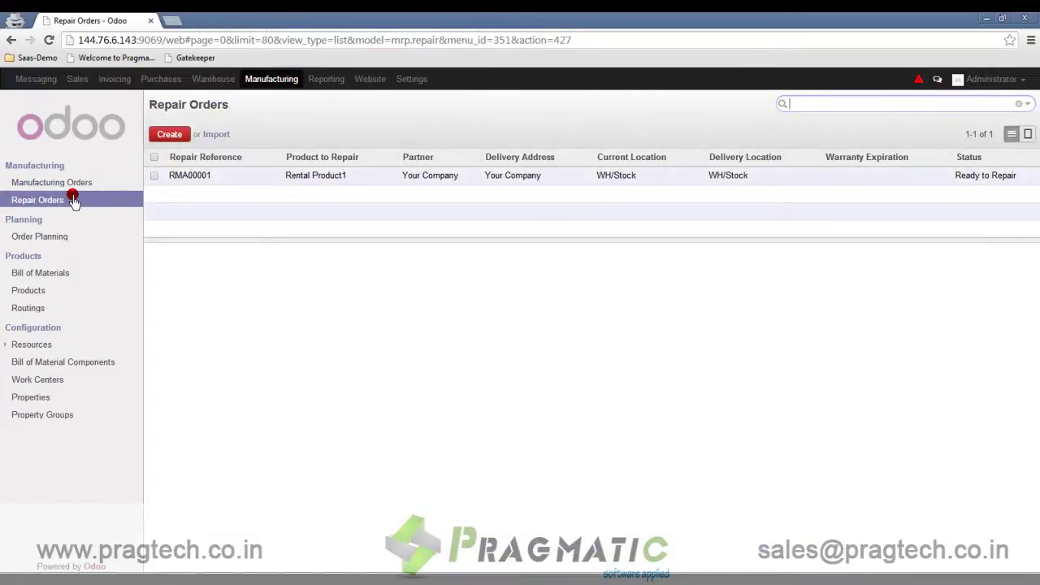
{"action": "left_click", "coordinate": [174, 135]}
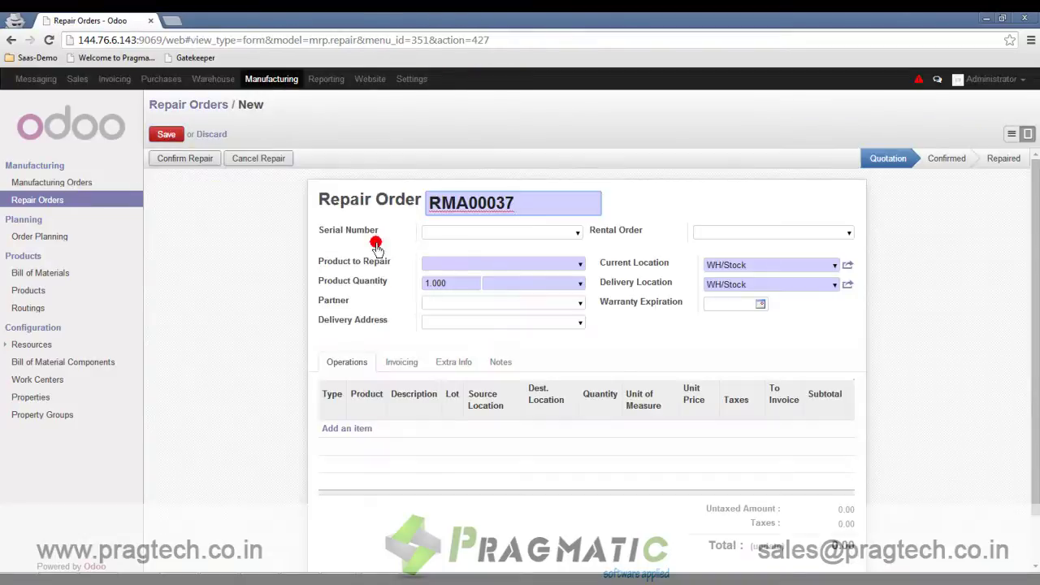
{"action": "left_click", "coordinate": [205, 135]}
{"action": "left_click", "coordinate": [106, 195]}
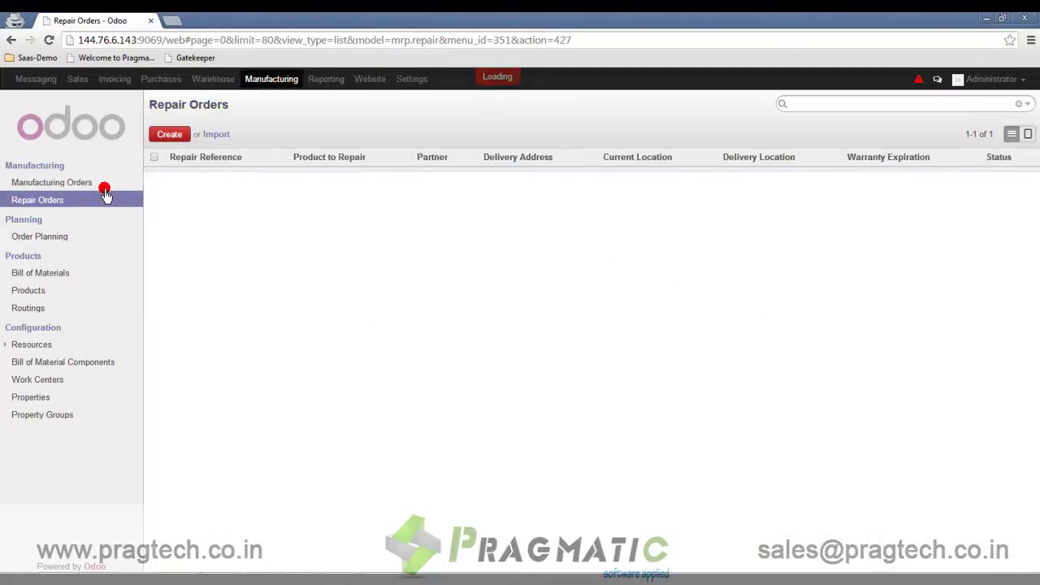
Create a Manufacturing repair order for the rented Water Cooler with serial number wc2, then confirm and save it
{"action": "left_click", "coordinate": [272, 80]}
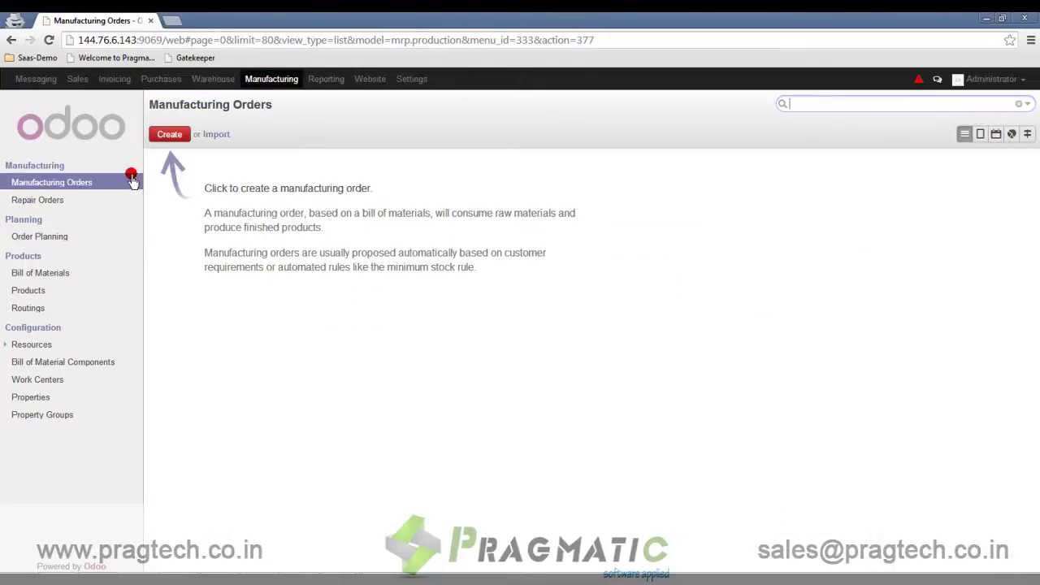
{"action": "left_click", "coordinate": [65, 203]}
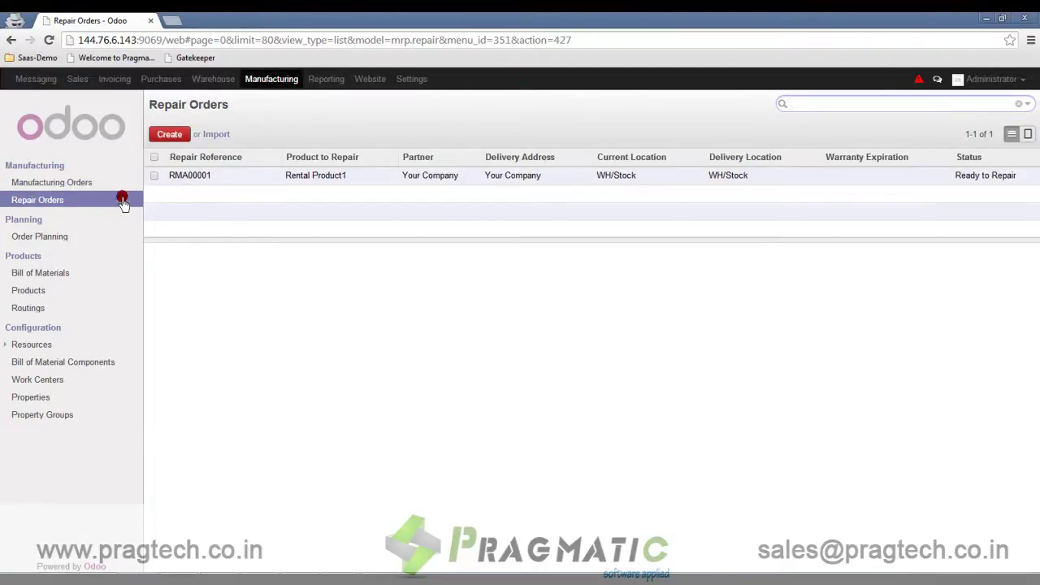
{"action": "left_click", "coordinate": [171, 138]}
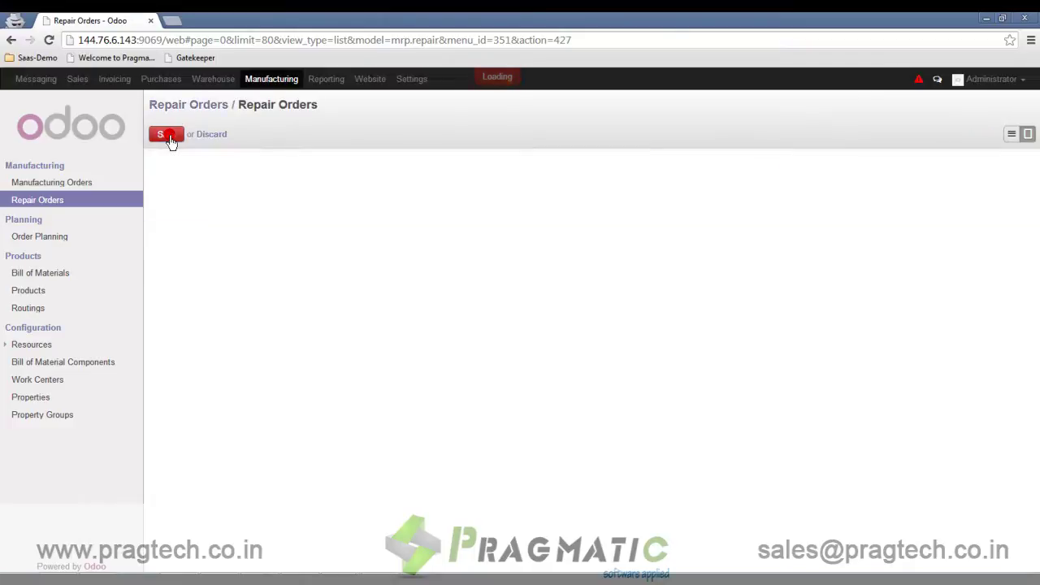
{"action": "left_click", "coordinate": [577, 240]}
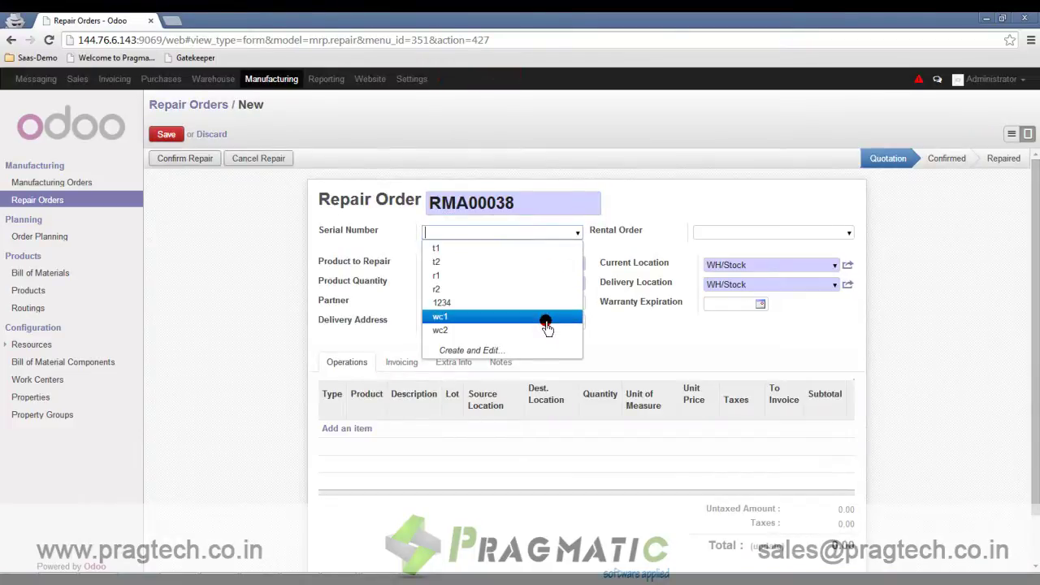
{"action": "left_click", "coordinate": [547, 330]}
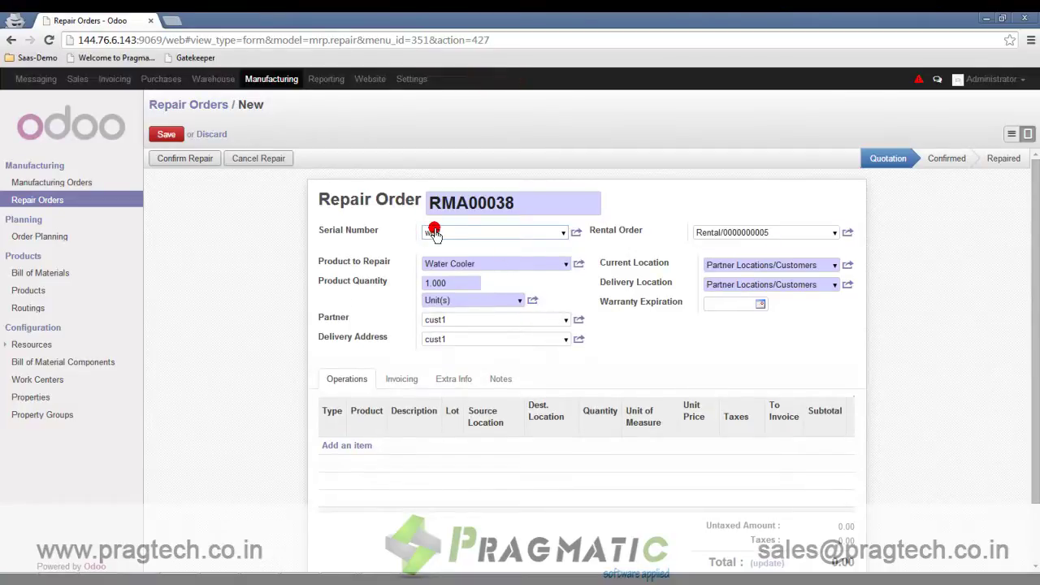
{"action": "left_click", "coordinate": [608, 234]}
{"action": "left_click", "coordinate": [165, 160]}
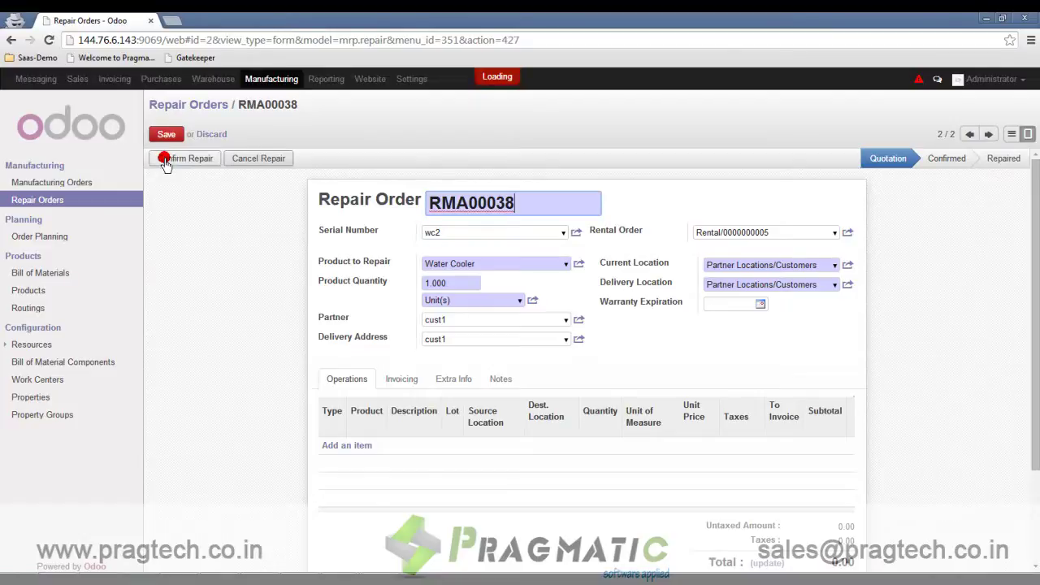
{"action": "left_click", "coordinate": [166, 135]}
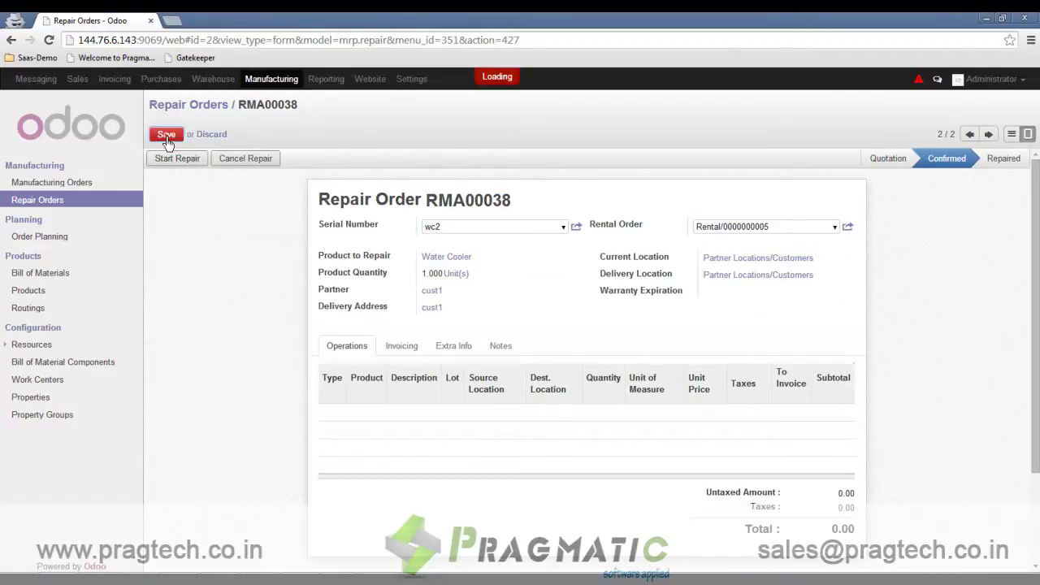
Review the Warehouse receipts for the rental and look at the Water Cooler repair order in Manufacturing
{"action": "left_click", "coordinate": [204, 81]}
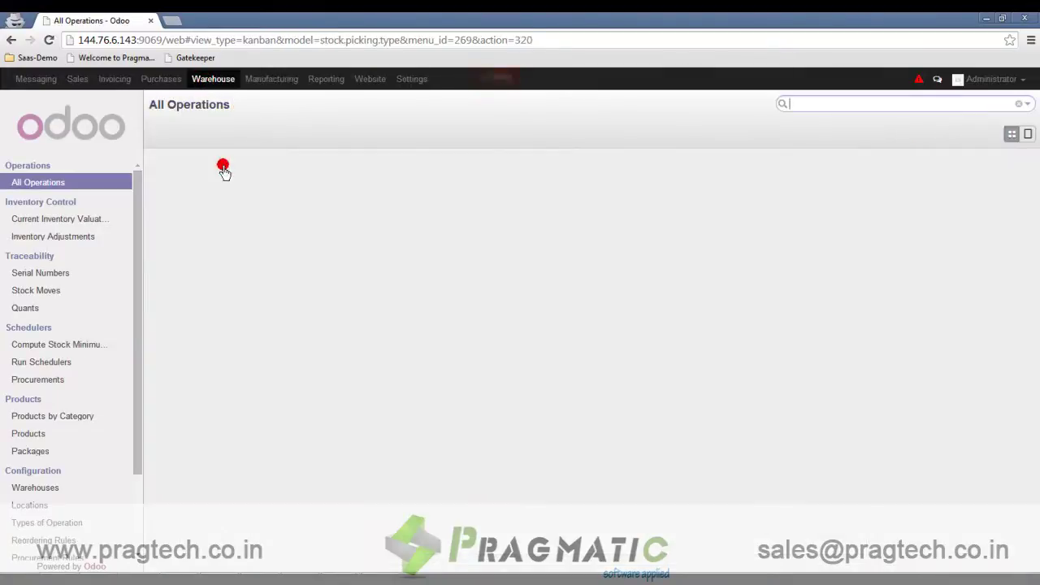
{"action": "left_click", "coordinate": [185, 195]}
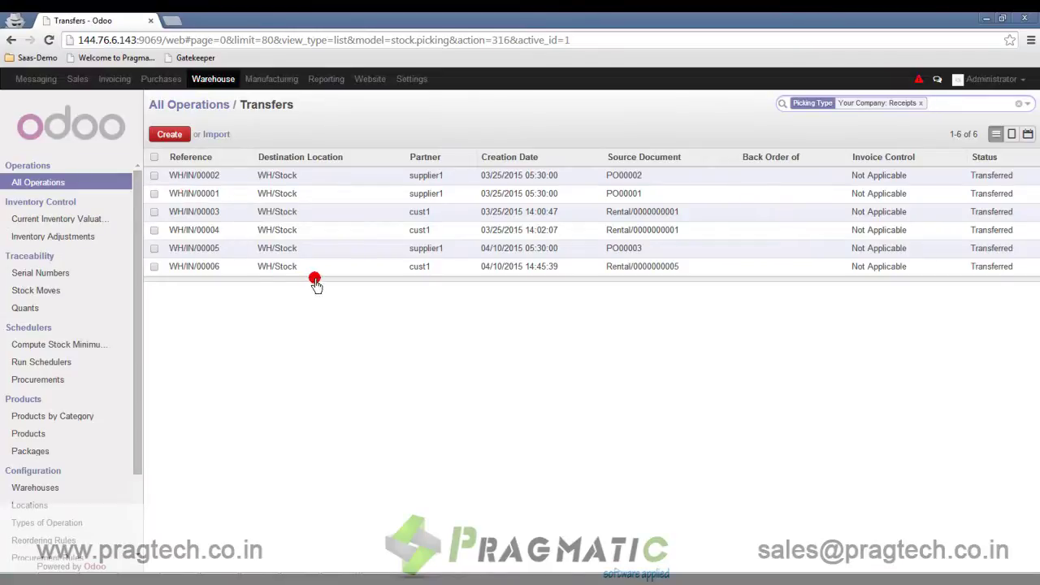
{"action": "left_click", "coordinate": [271, 82]}
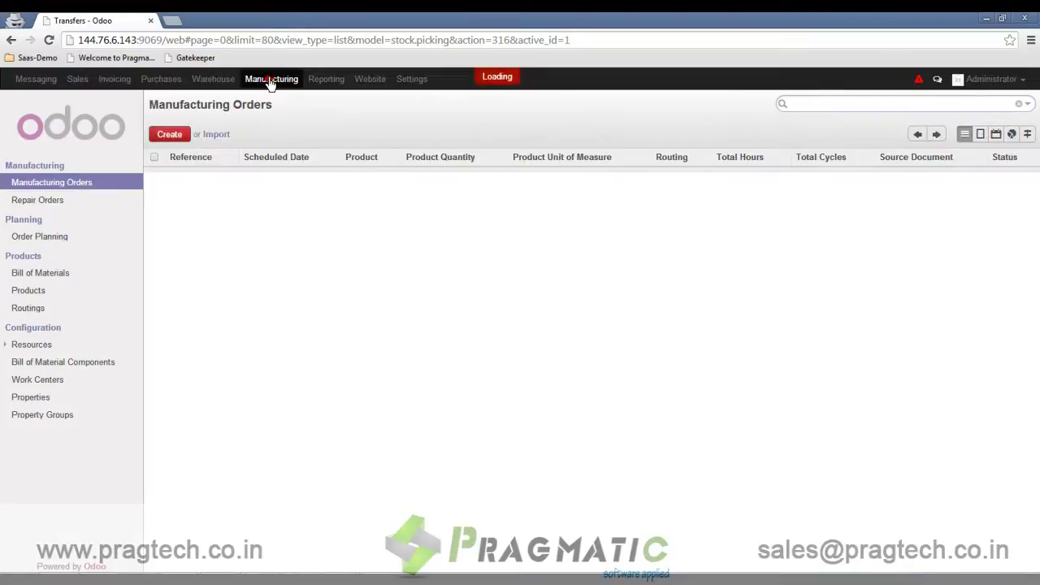
{"action": "left_click", "coordinate": [58, 201]}
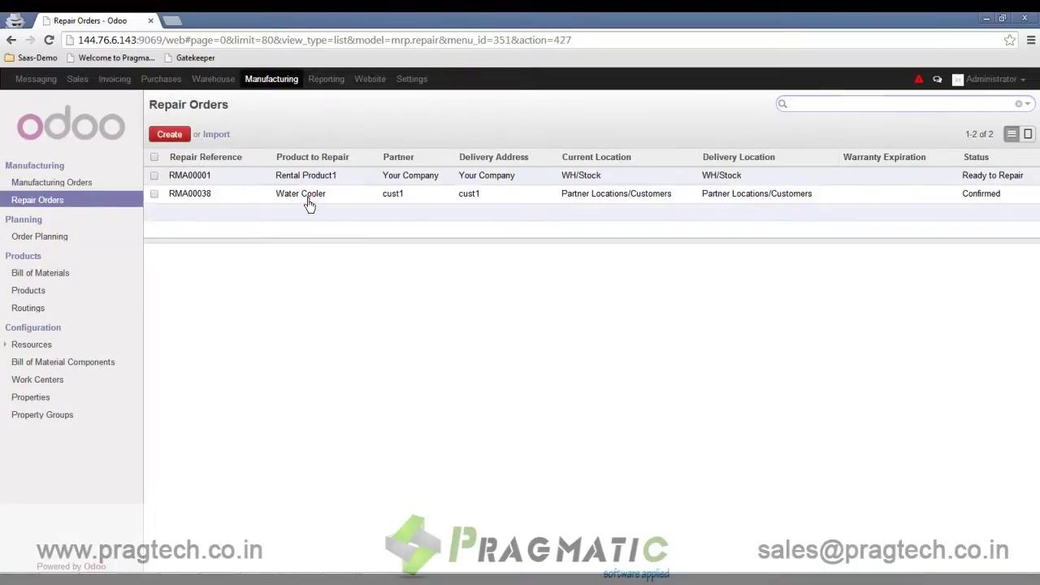
{"action": "left_click", "coordinate": [308, 198]}
Open the Water Cooler rental order dated 04/10/2015 in Sales and close the rental
{"action": "left_click", "coordinate": [77, 79]}
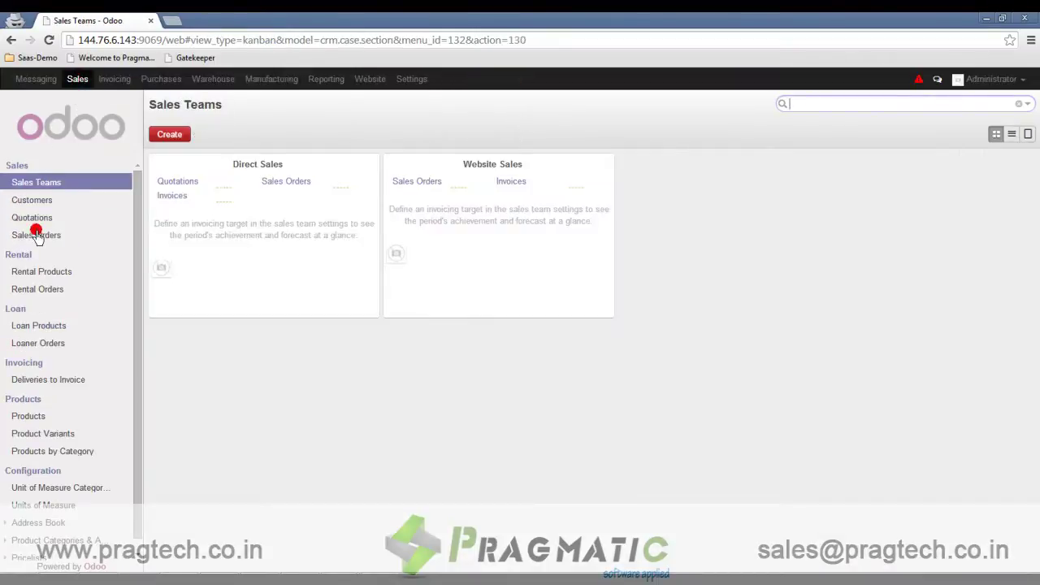
{"action": "left_click", "coordinate": [37, 289]}
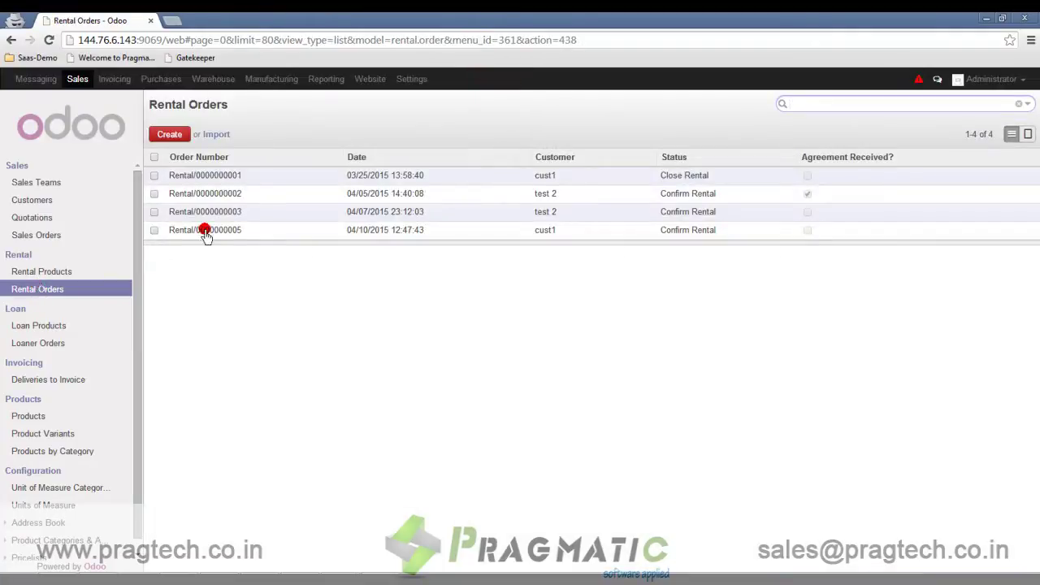
{"action": "left_click", "coordinate": [206, 233]}
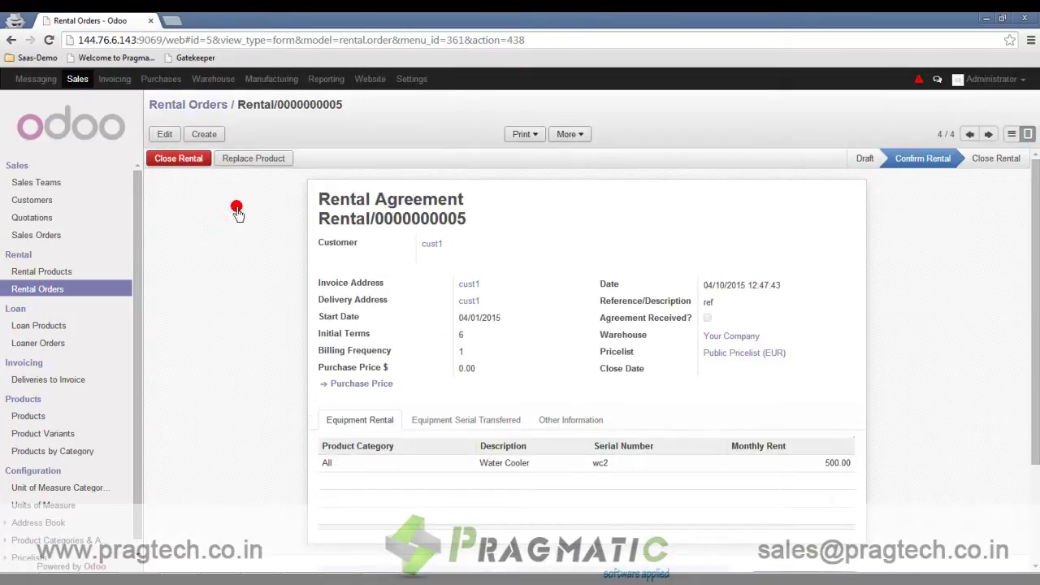
{"action": "left_click", "coordinate": [156, 164]}
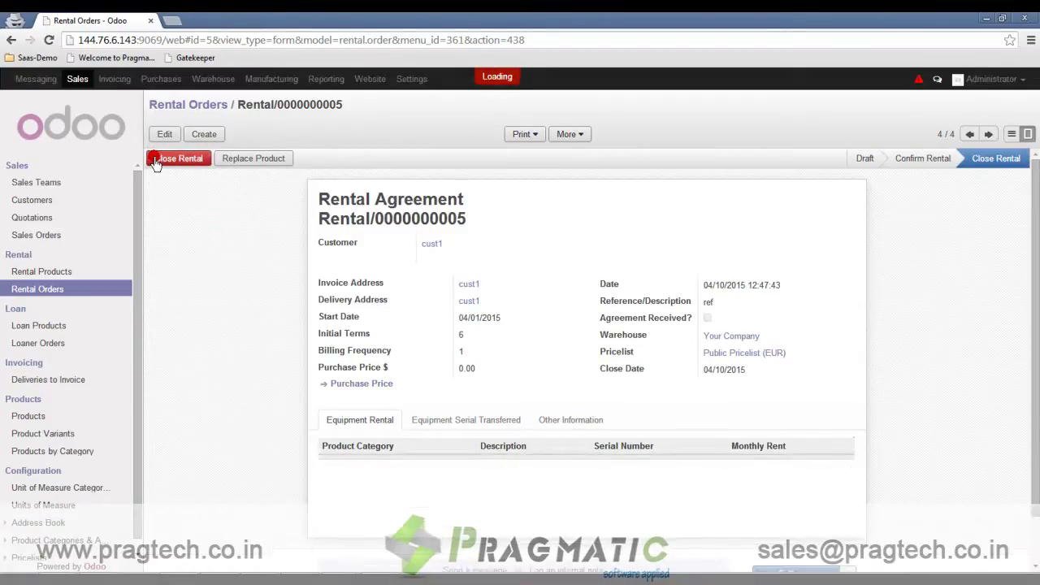
Open the related invoicing subscription of the closed rental order to examine its status and settings
{"action": "left_click", "coordinate": [584, 421]}
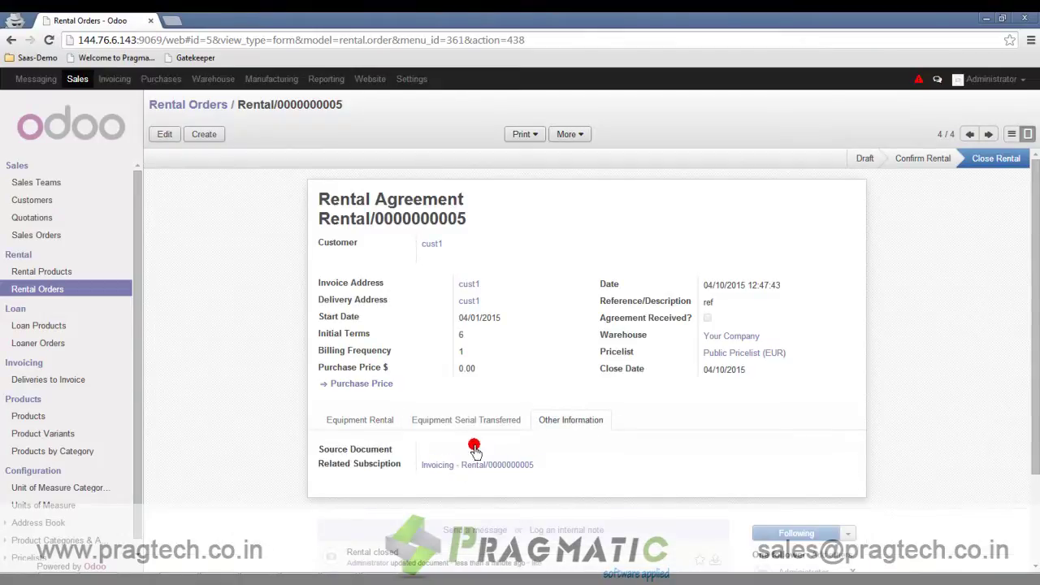
{"action": "left_click", "coordinate": [460, 468]}
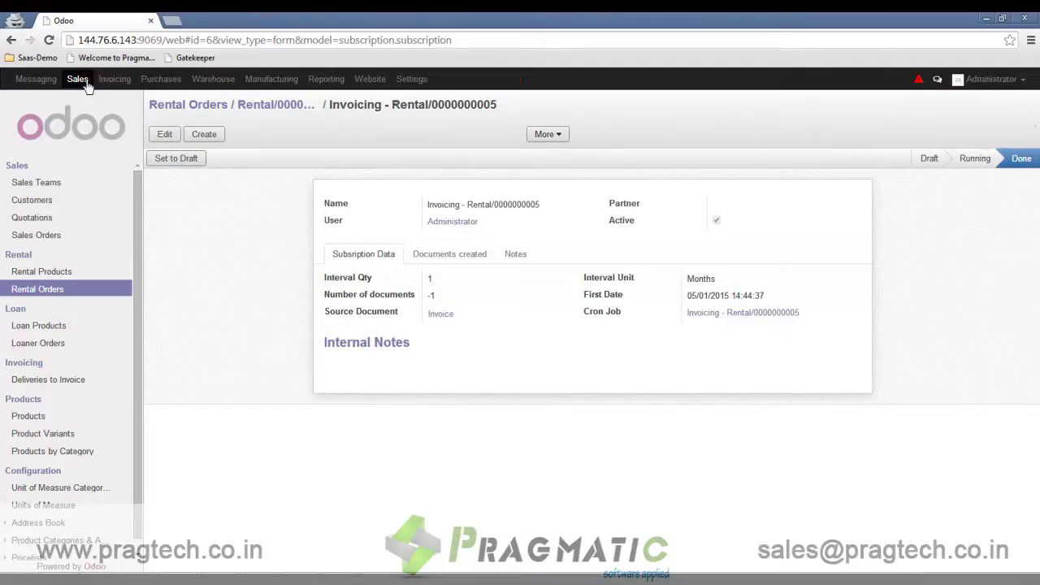
{"action": "left_click", "coordinate": [82, 80]}
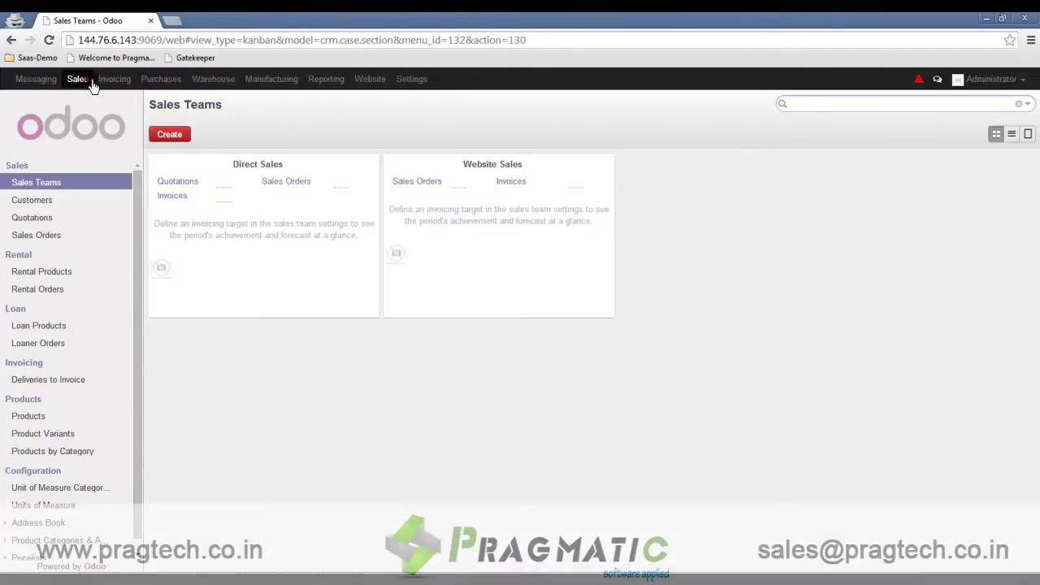
Open the closed rental's draft Water Cooler receipt in Warehouse, mark it as to do and check its availability
{"action": "left_click", "coordinate": [216, 81]}
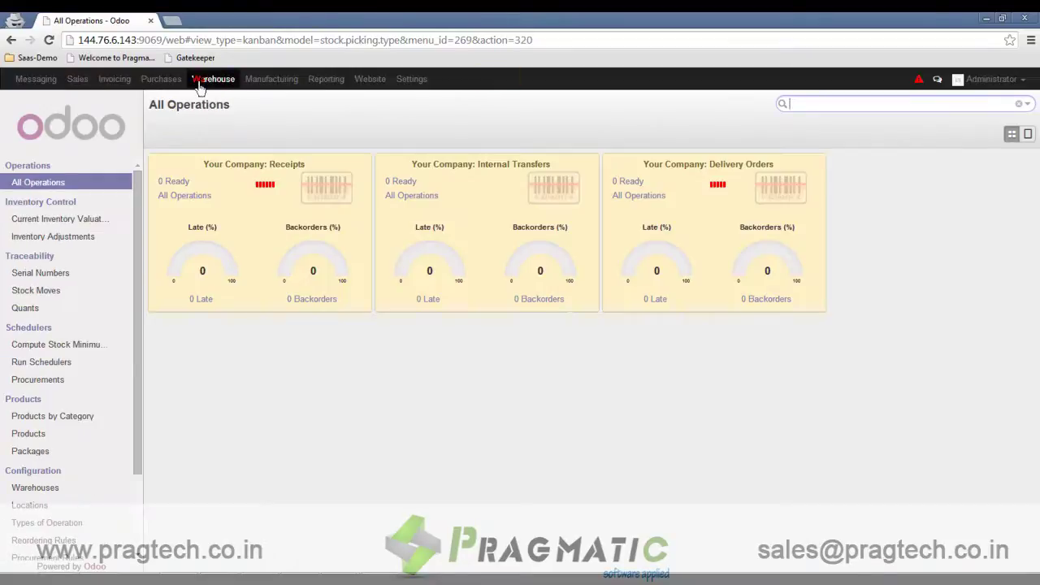
{"action": "left_click", "coordinate": [196, 195]}
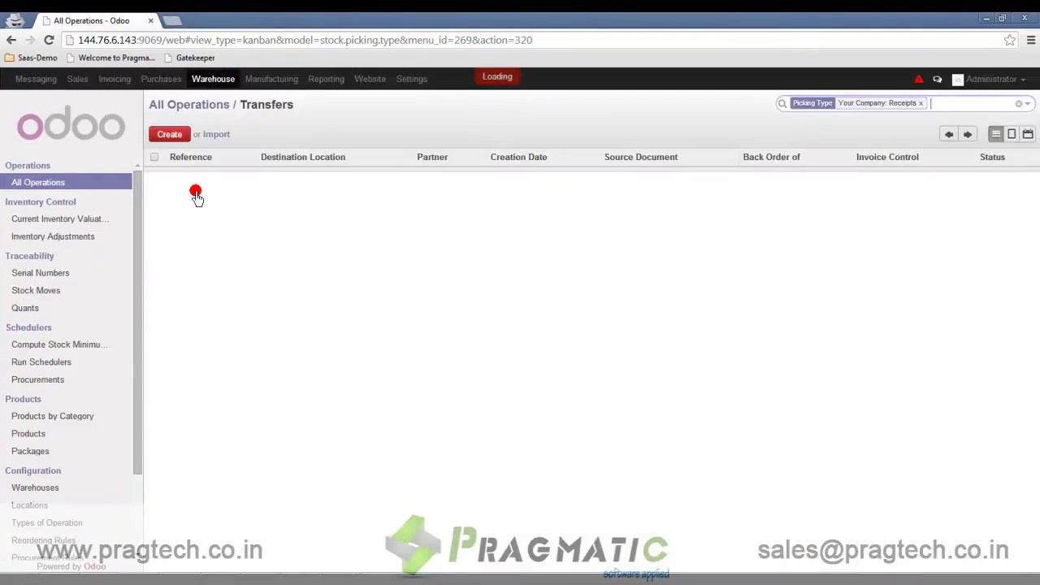
{"action": "left_click", "coordinate": [190, 286]}
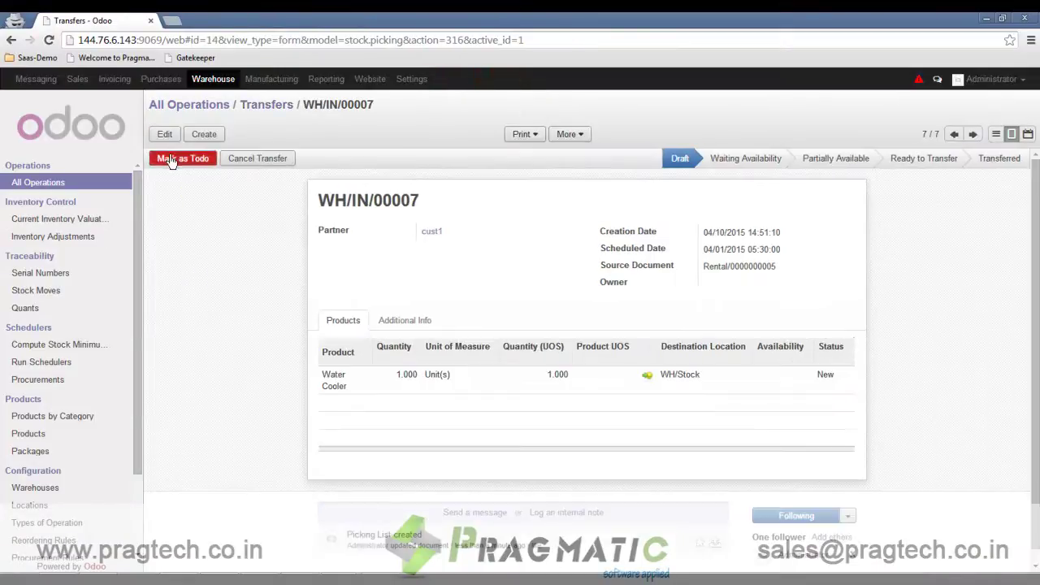
{"action": "left_click", "coordinate": [170, 159]}
{"action": "left_click", "coordinate": [186, 158]}
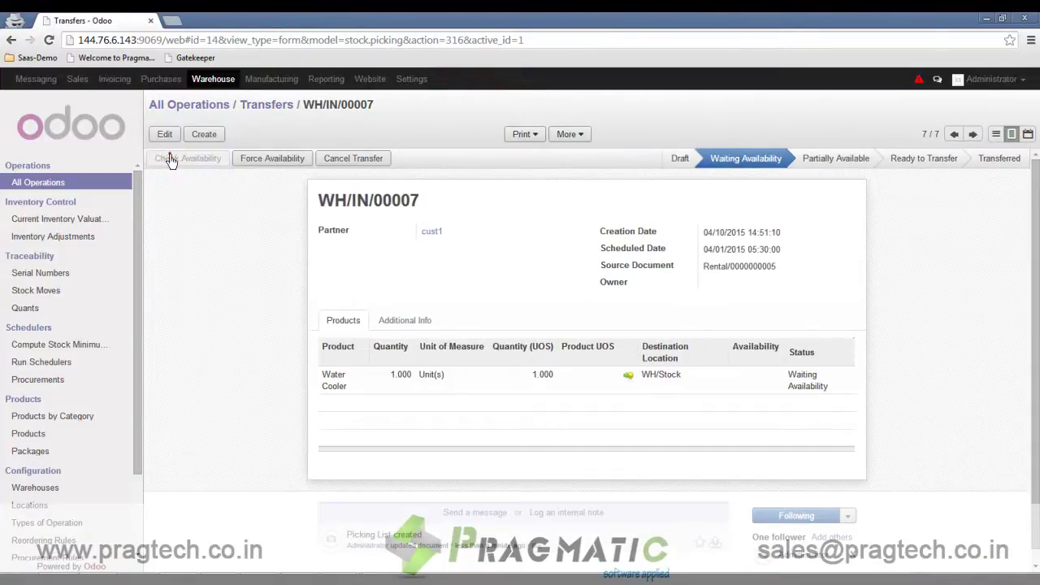
Transfer the returned Water Cooler with serial number wc2 from Partner Locations/Customers into WH/Stock
{"action": "left_click", "coordinate": [169, 159]}
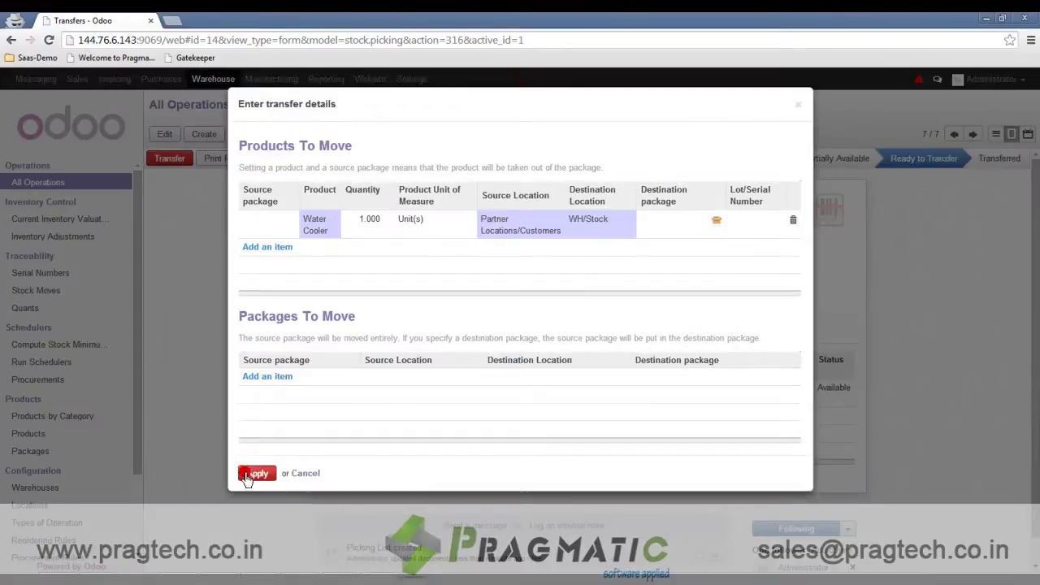
{"action": "left_click", "coordinate": [772, 234]}
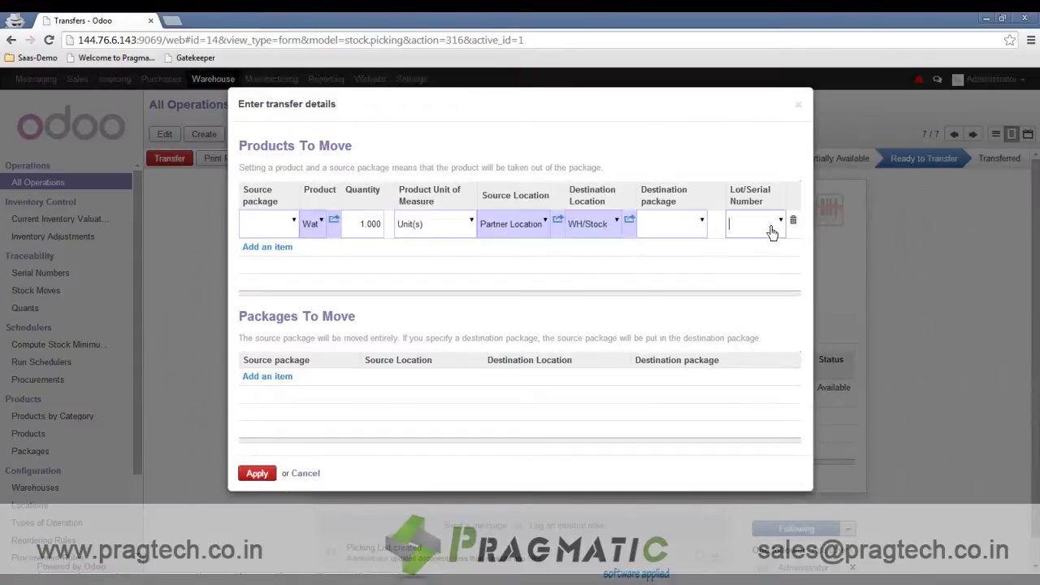
{"action": "type", "text": "wc2"}
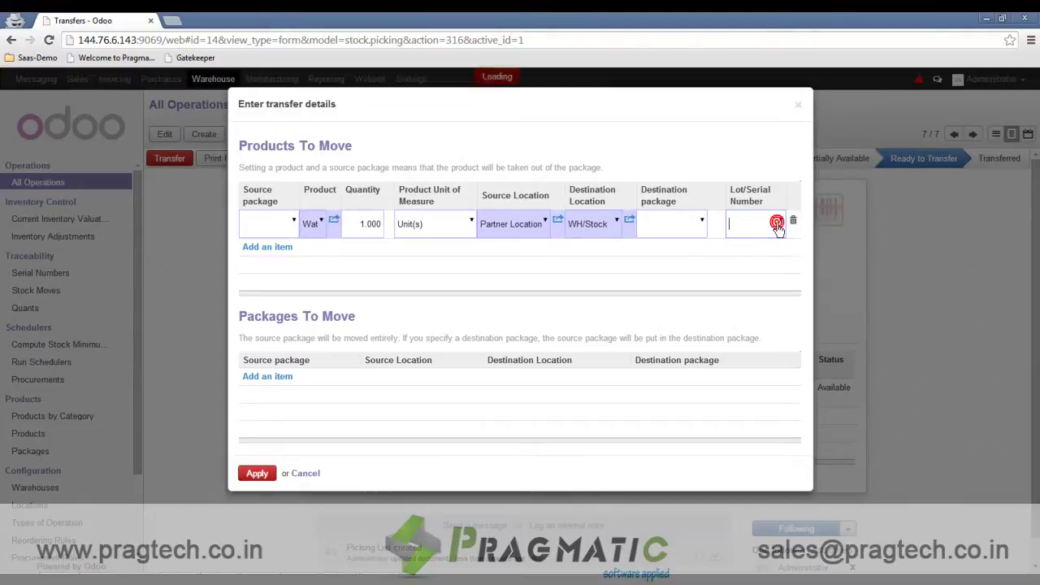
{"action": "left_click", "coordinate": [776, 245]}
{"action": "left_click", "coordinate": [259, 474]}
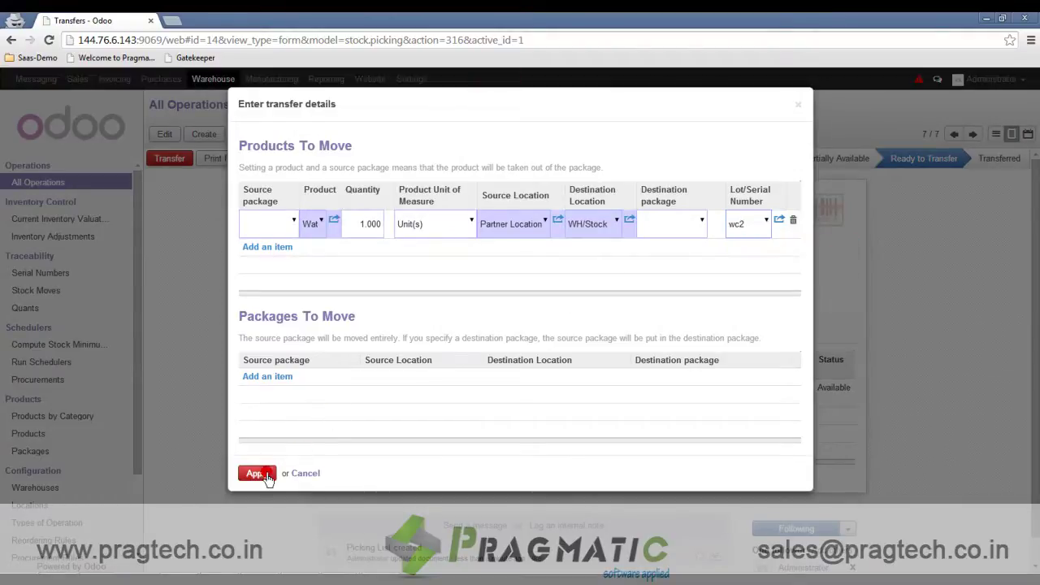